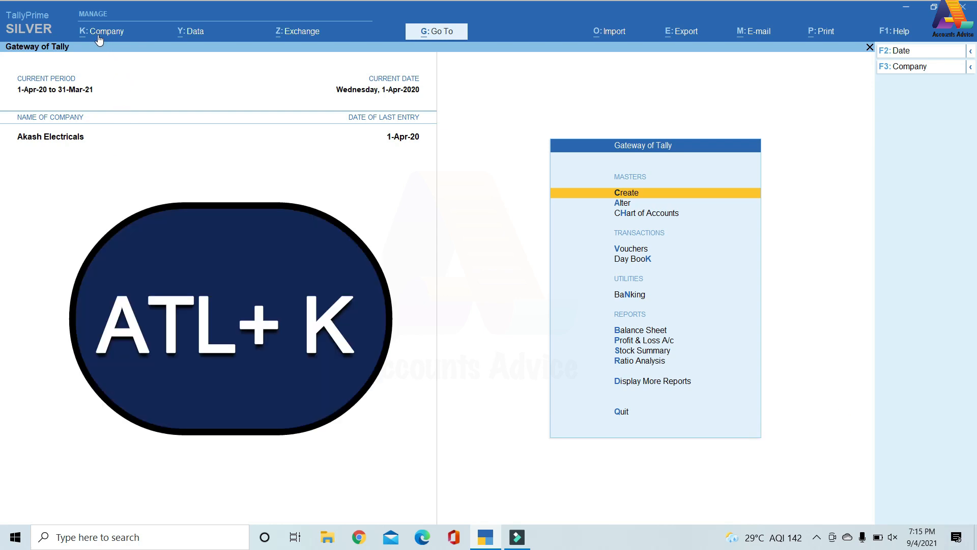
Start creating a company named Reminder.for.Outstanding, keeping the same mailing name and leaving the address blank.
key("alt+k")
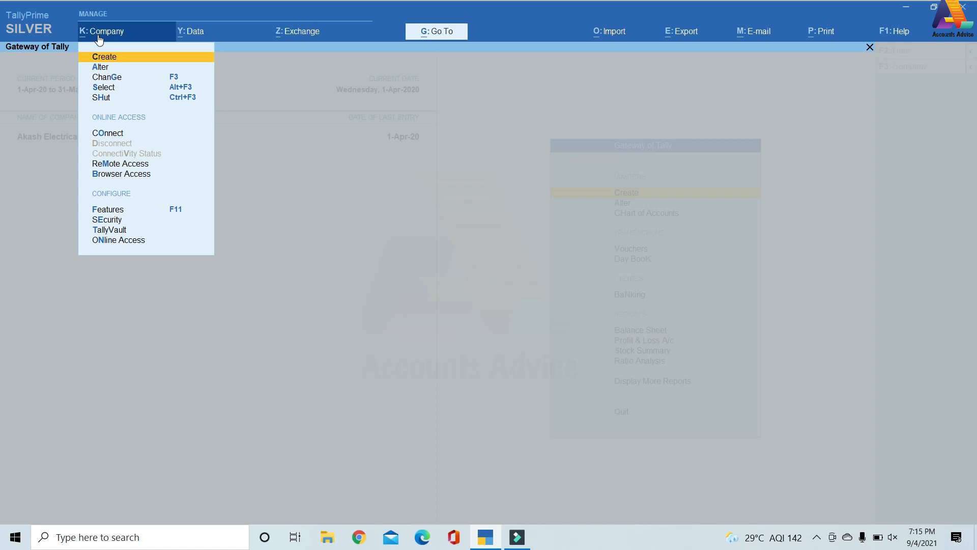
key("Return")
type("Reminde")
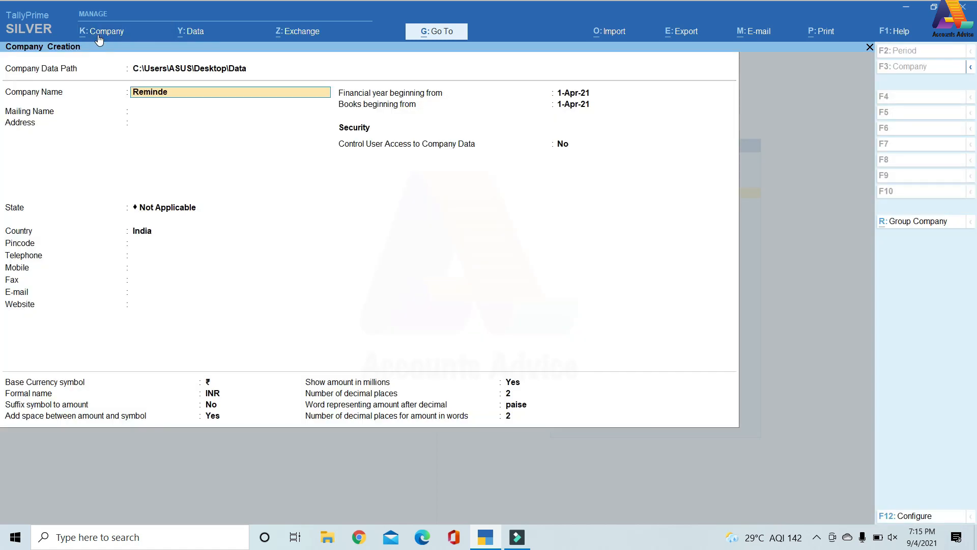
type("r.for.Outstanding")
key("Return")
key("Return")
key("Return")
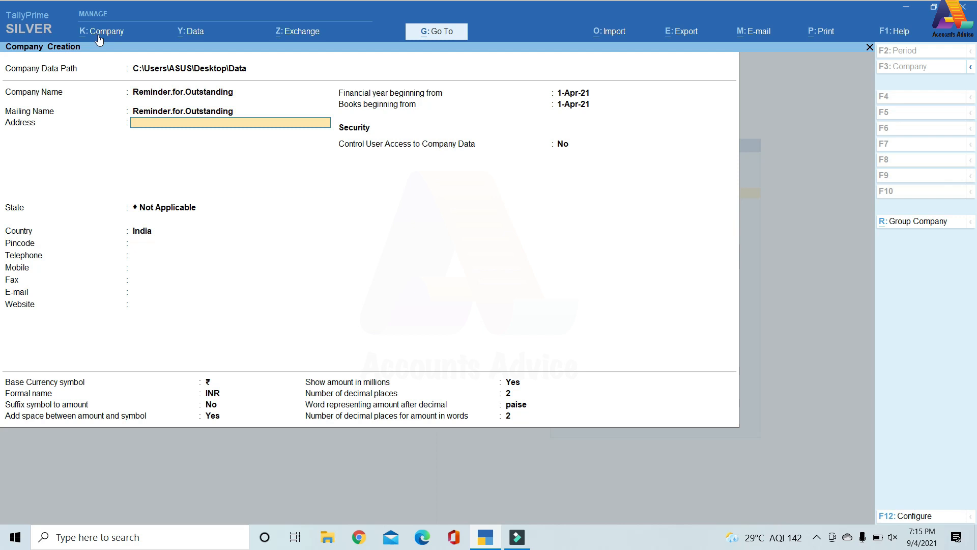
Set the company's state to Delhi, keep India and the 1-Apr-21 start dates, and save the company.
type("De")
key("Return")
key("Return")
key("Return")
key("Return")
key("Return")
key("Return")
key("Return")
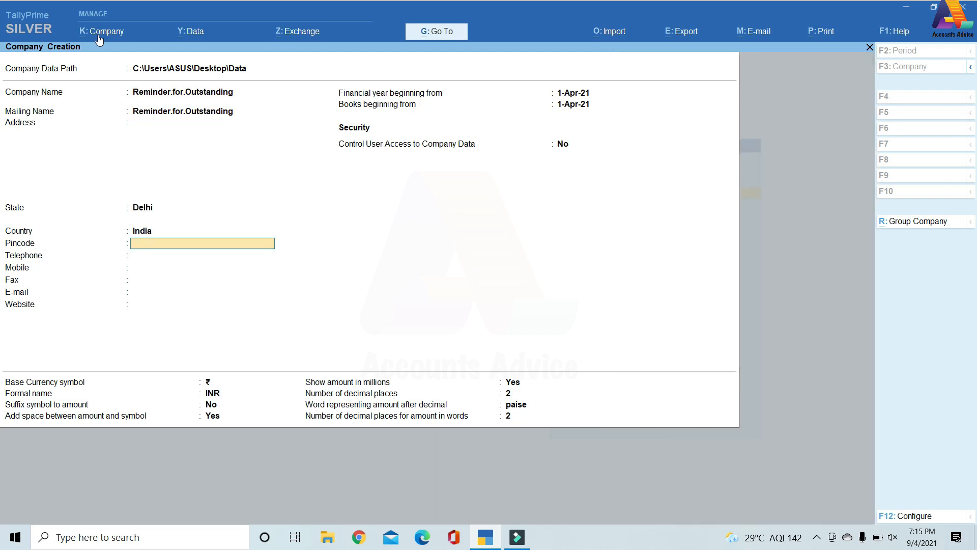
key("Return")
key("Return")
key("Return")
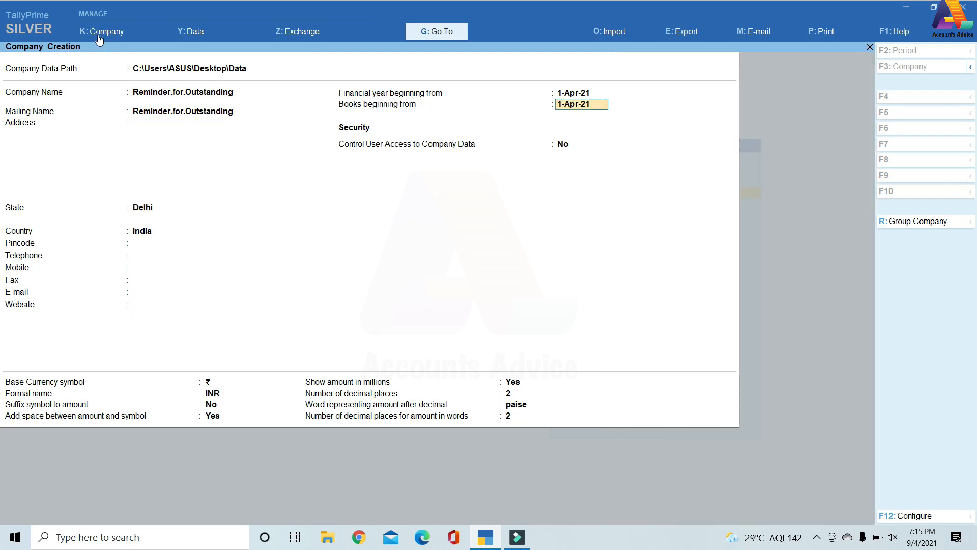
key("ctrl+a")
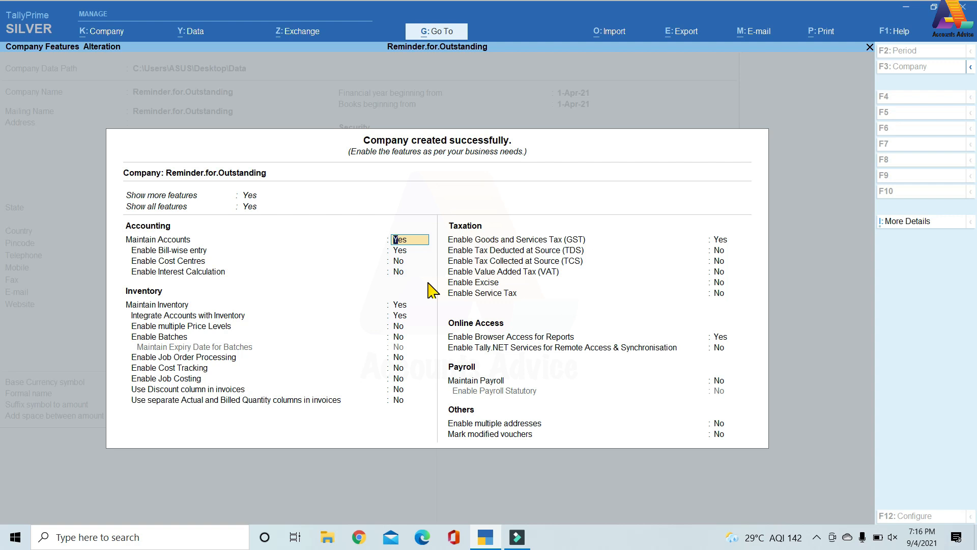
Try to enable interest calculation for the new company and close the company features form.
key("Return")
key("Return")
key("Return")
type("y")
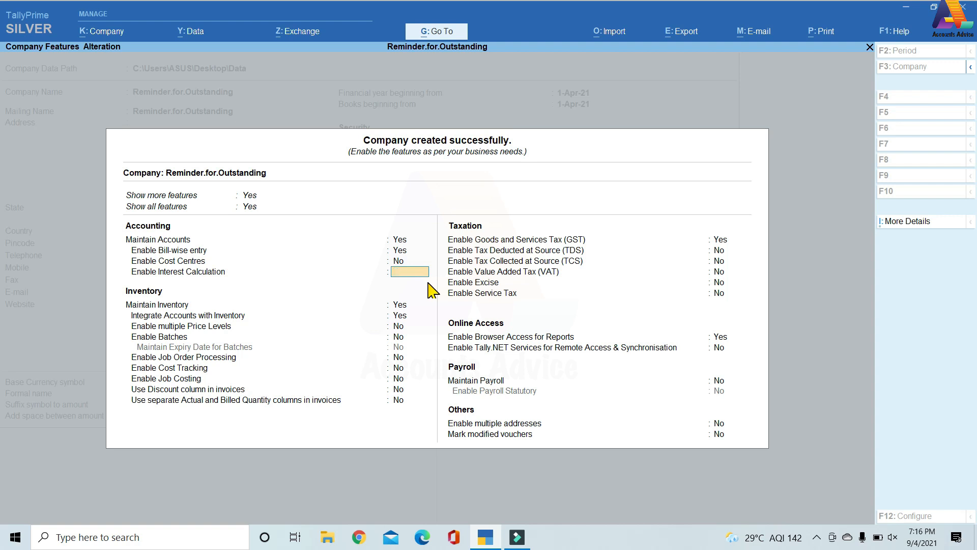
key("Escape")
key("y")
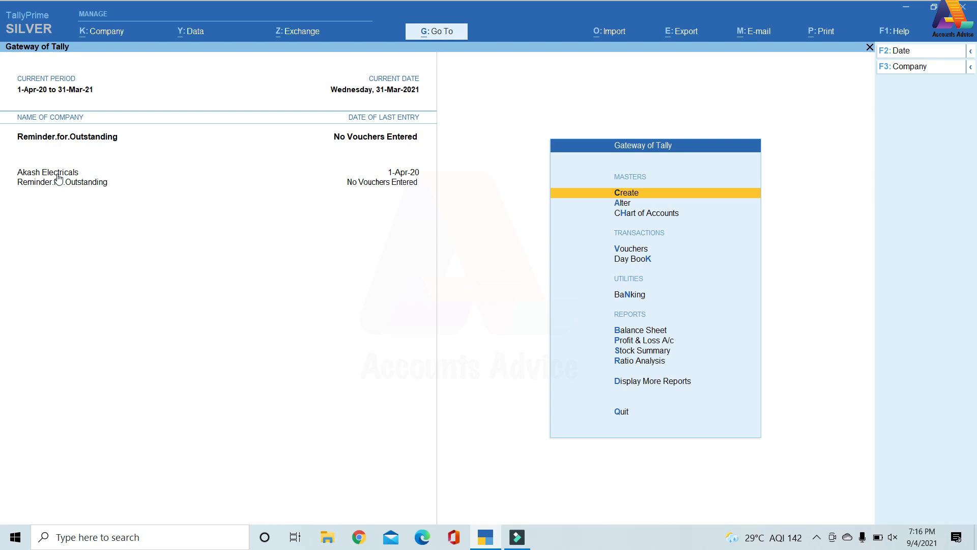
Shut the Akash Electricals company so that only Reminder.for.Outstanding stays loaded.
key("ctrl+F3")
key("Up")
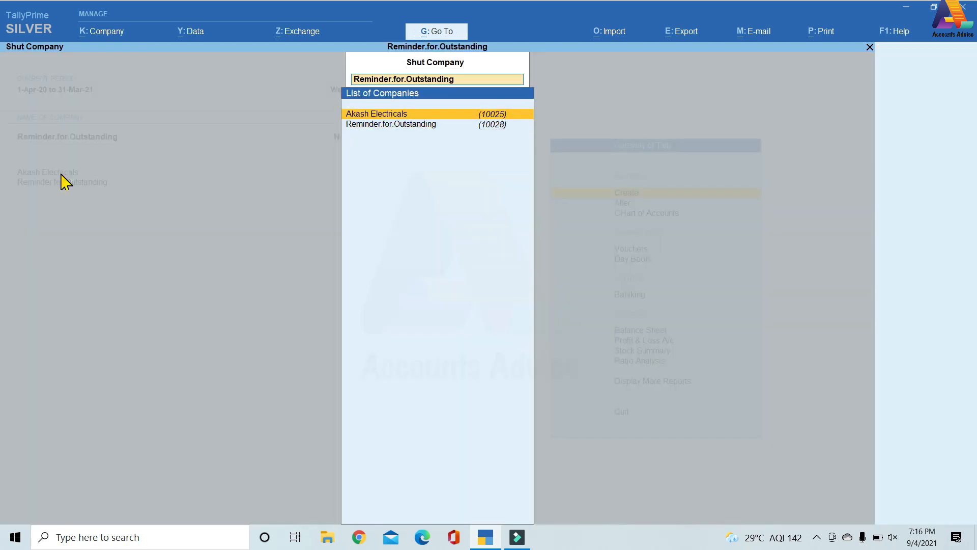
key("Return")
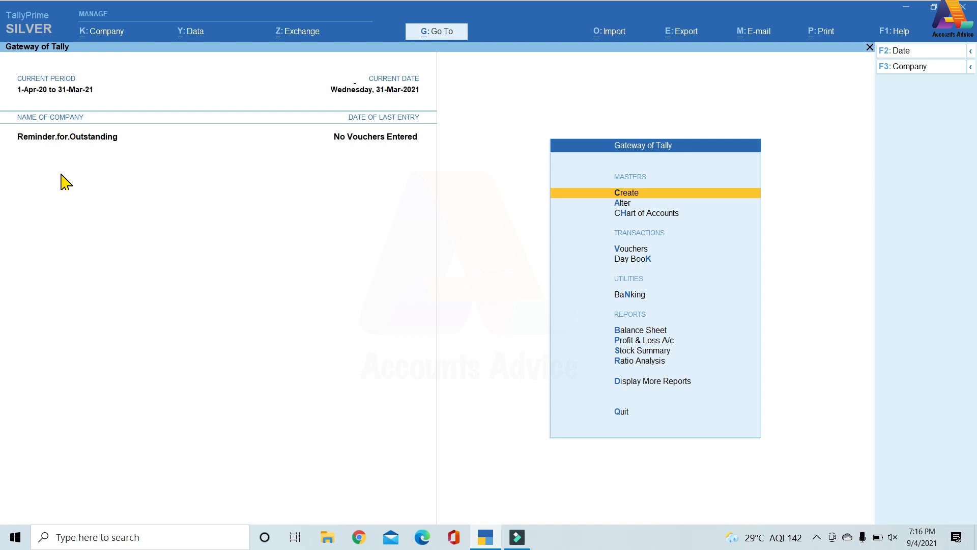
Create and save a ledger with the customer's name under Sundry Debtors, with bill-by-bill balances maintained.
key("Return")
key("Down")
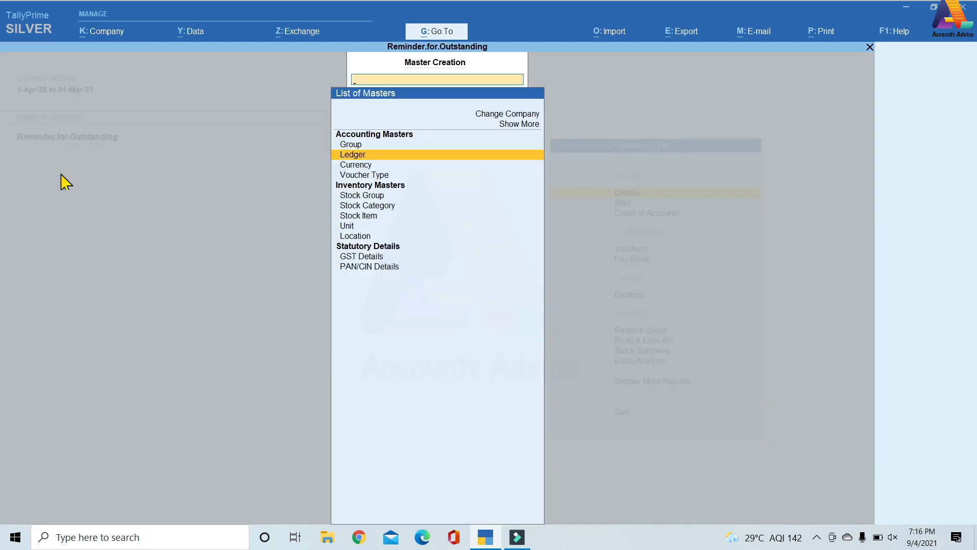
key("Return")
type("Ram")
key("Return")
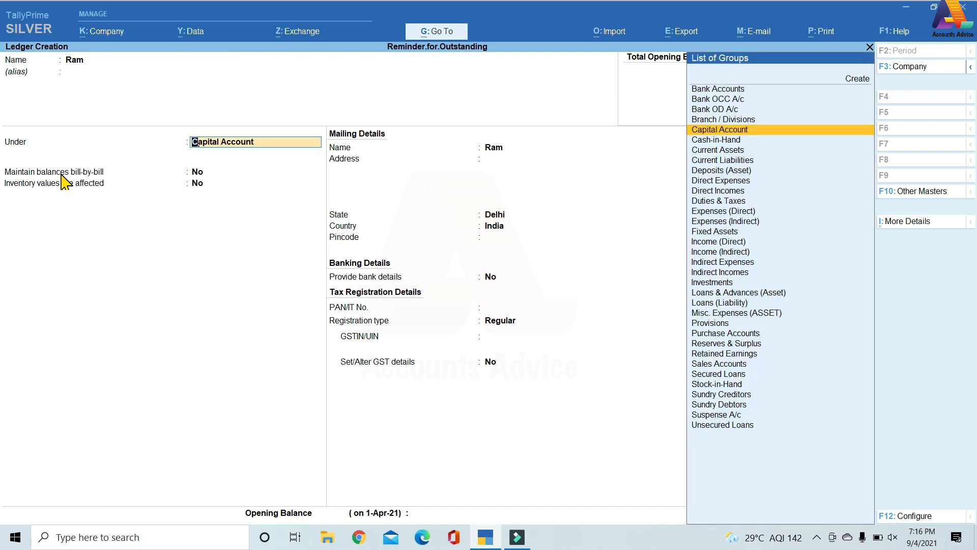
type("Sun")
key("Down")
key("Return")
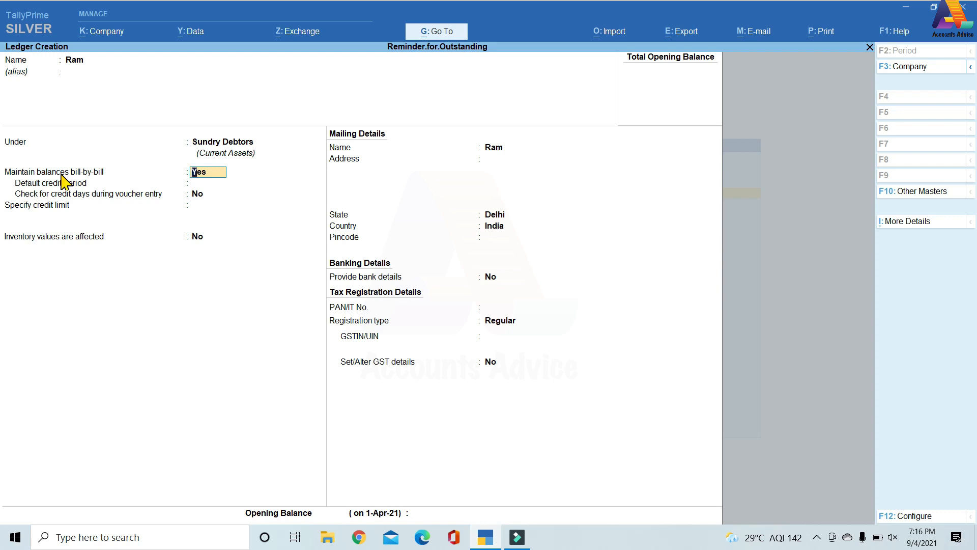
key("Return")
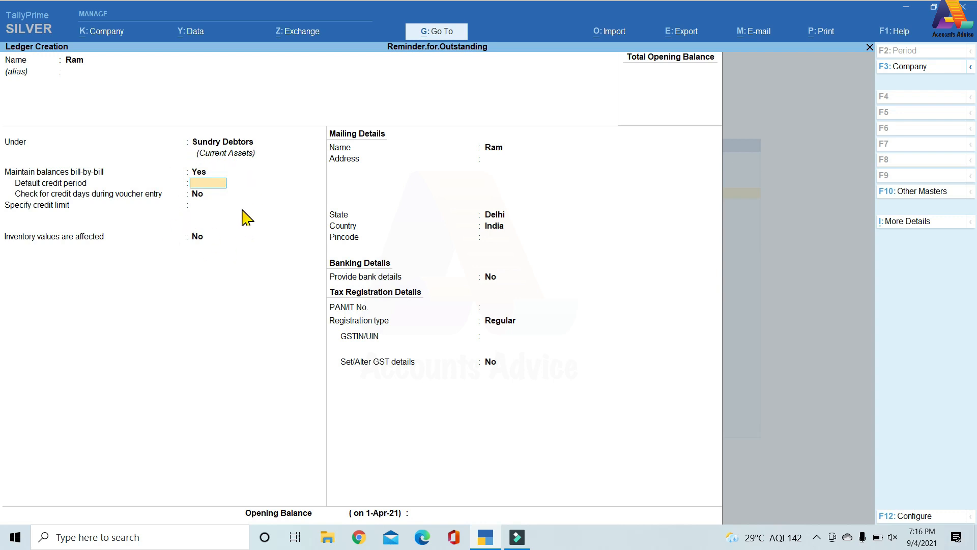
key("ctrl+a")
Create and save a Sales A/c ledger under Sales Accounts with inventory values affected set to Yes.
type("Sales a/c")
key("Return")
type("Sa")
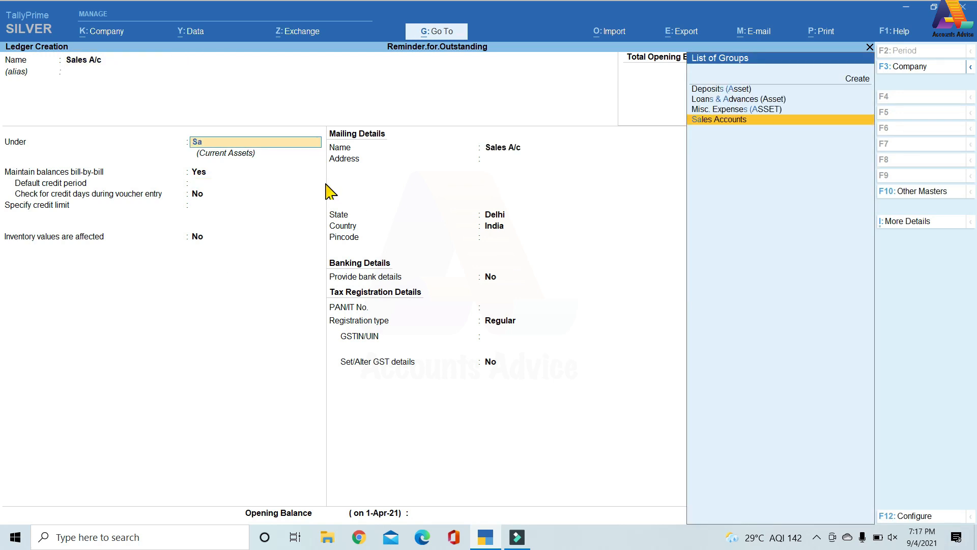
key("Return")
type("y")
key("Return")
key("Return")
key("ctrl+a")
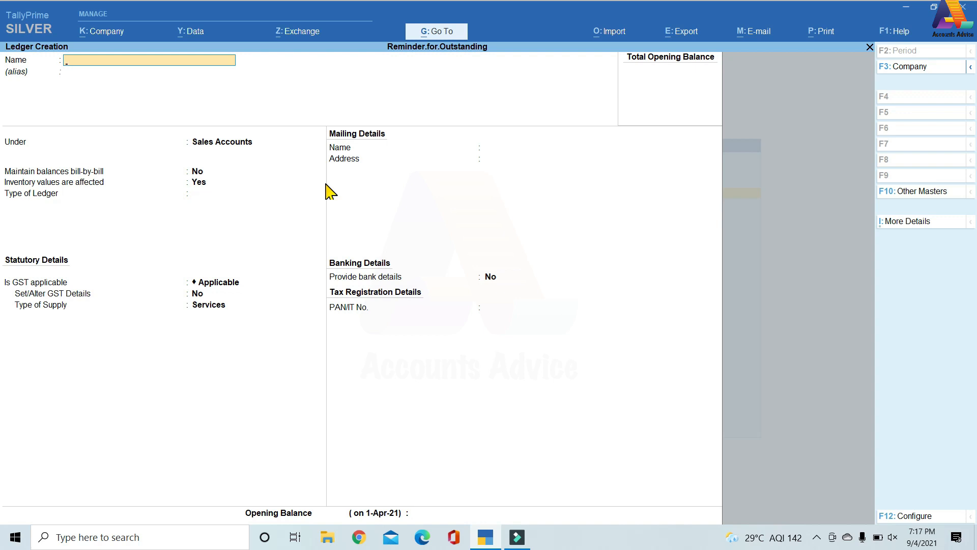
Create and save a Capital ledger under Capital Account, and return to the Gateway of Tally.
type("Cap")
key("Return")
type("Ca")
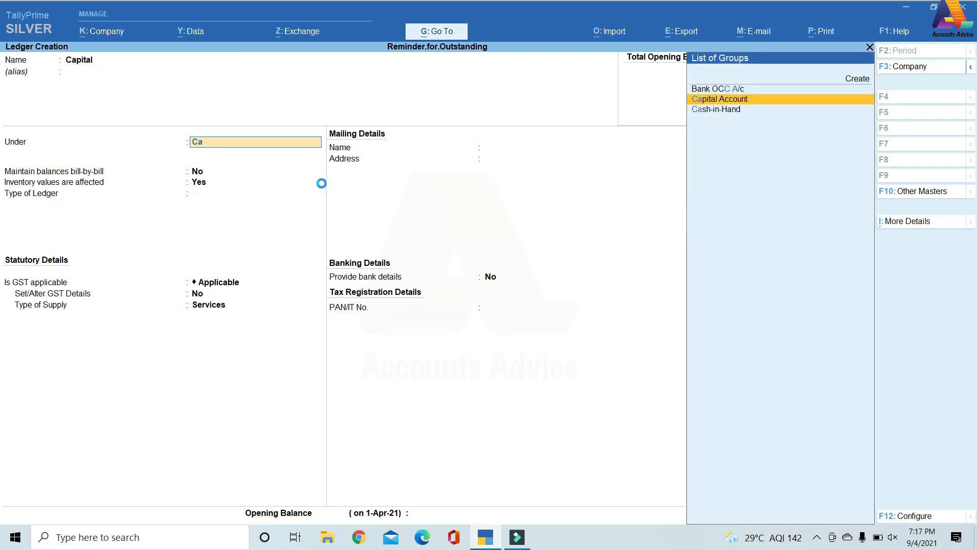
key("Return")
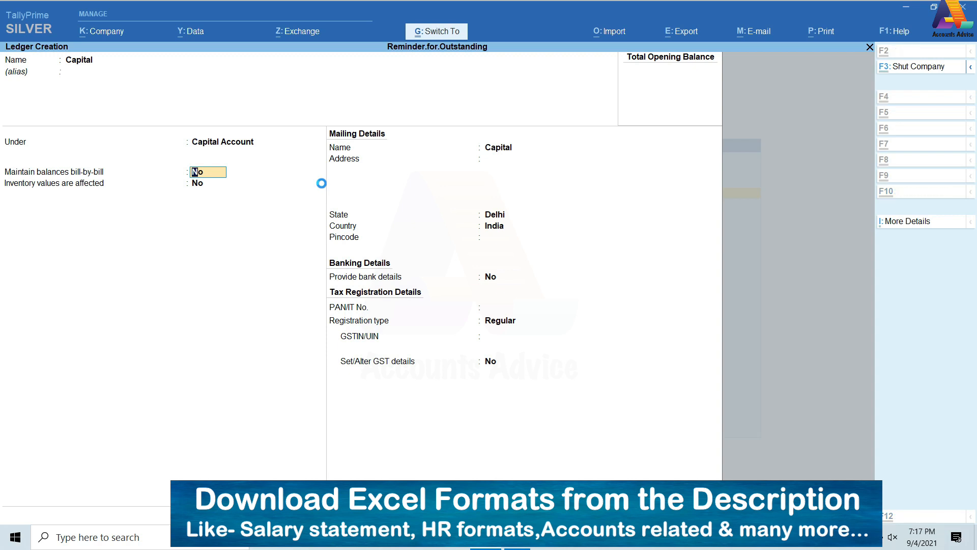
key("ctrl+a")
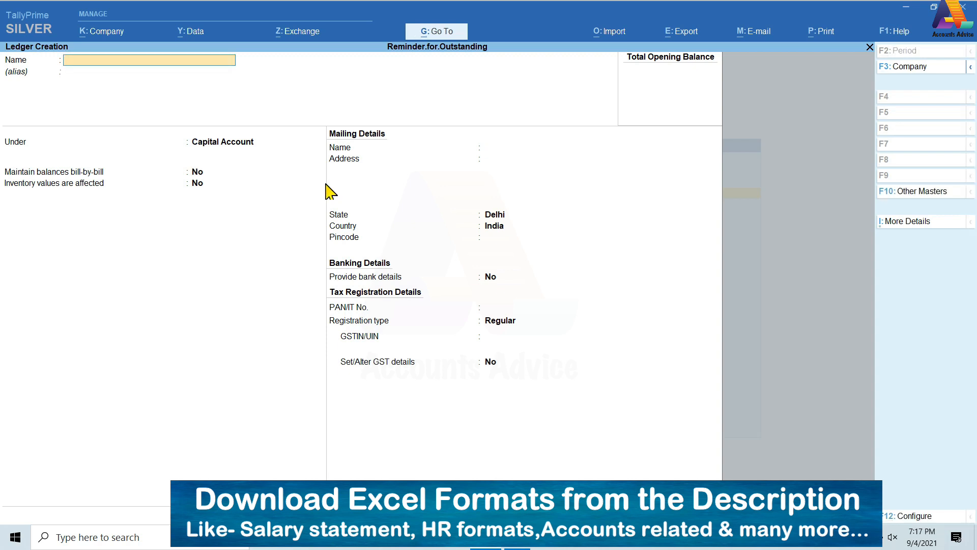
key("Escape")
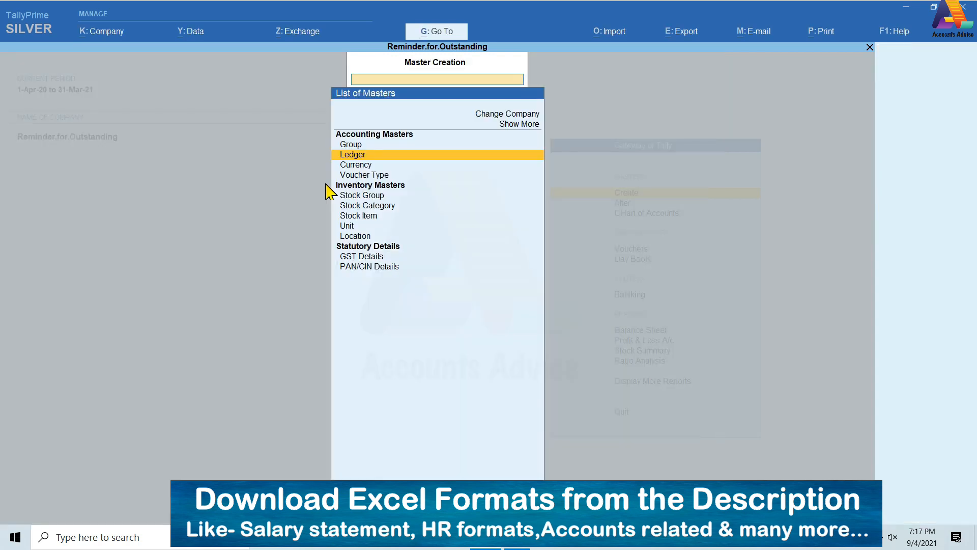
key("Escape")
Open voucher entry and switch the voucher type to Receipt.
key("Down")
key("Down")
key("Down")
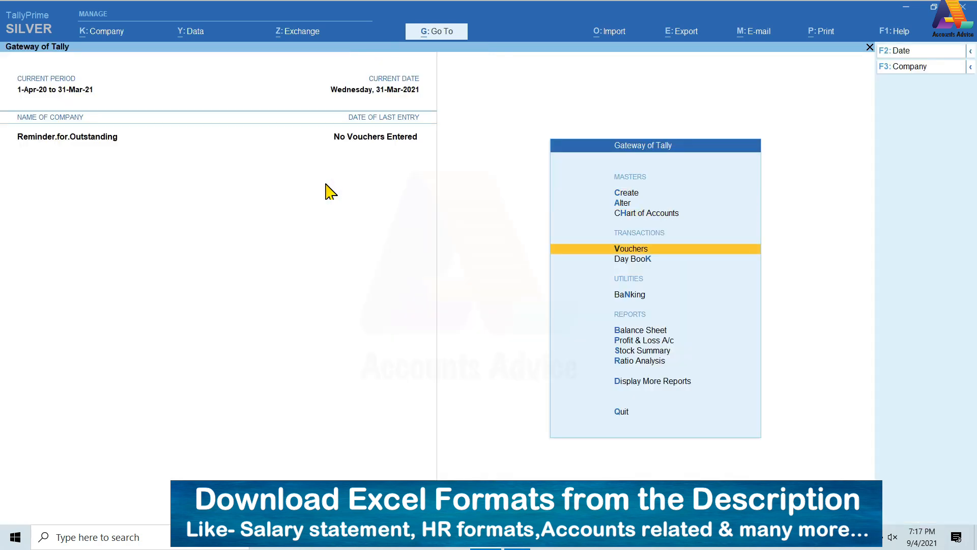
key("Return")
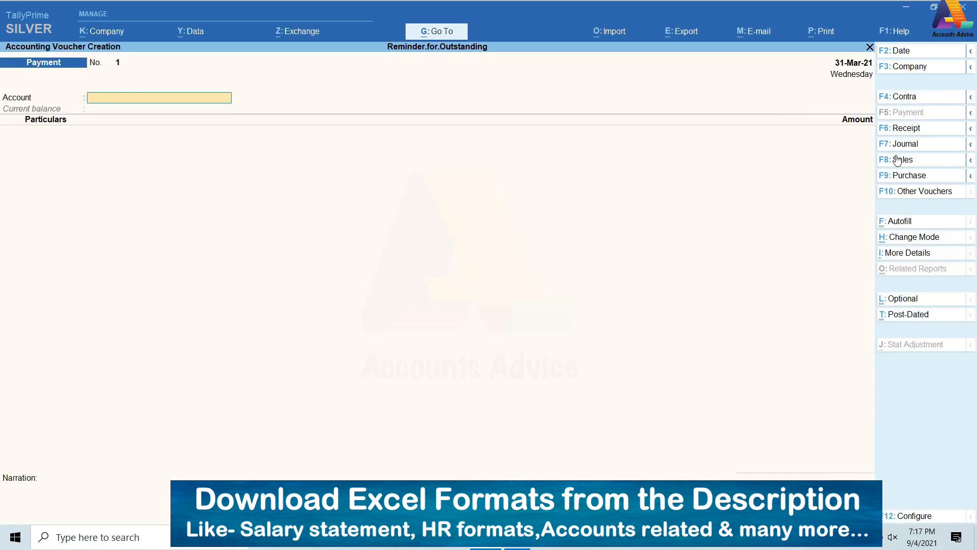
left_click(898, 128)
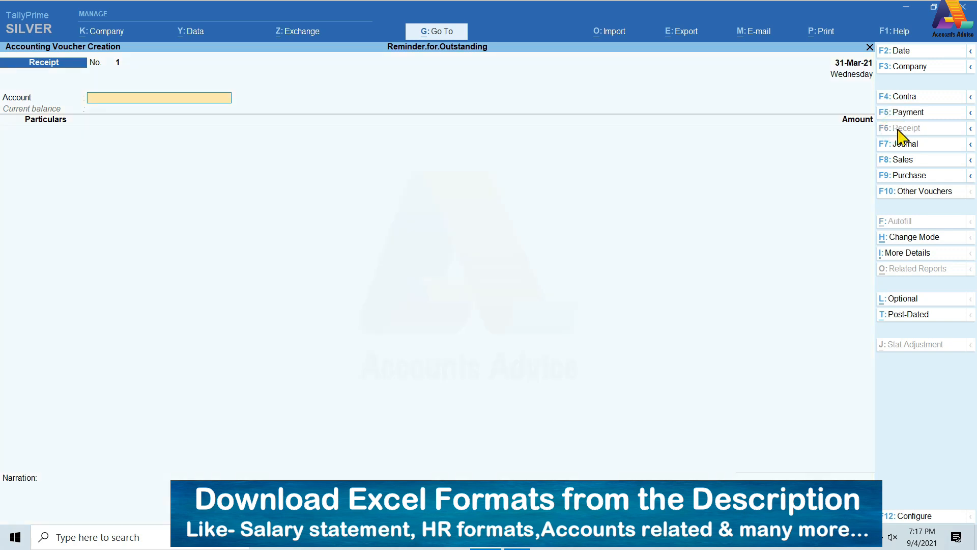
Try to set the receipt voucher's date to 1-4-2021 and leave voucher entry.
key("alt+F2")
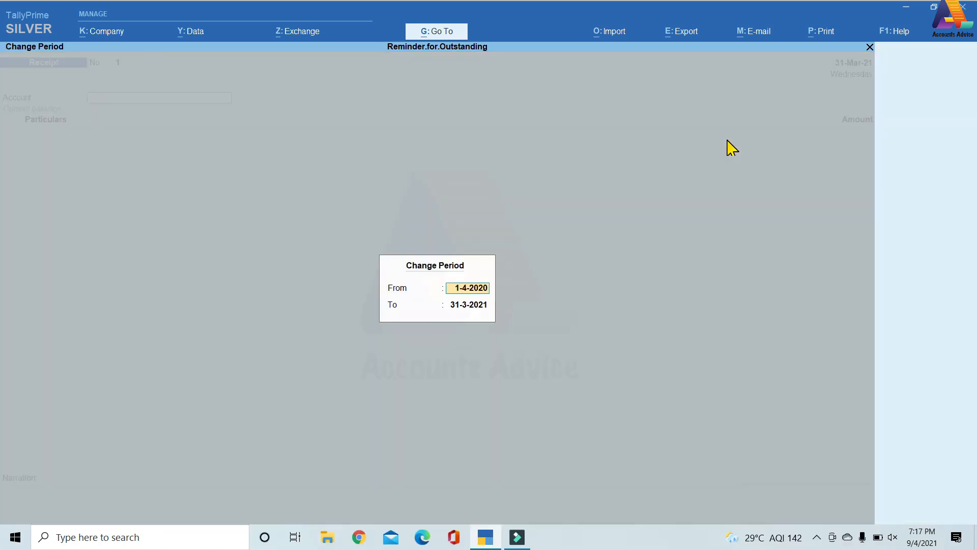
type("1-")
key("Escape")
key("F2")
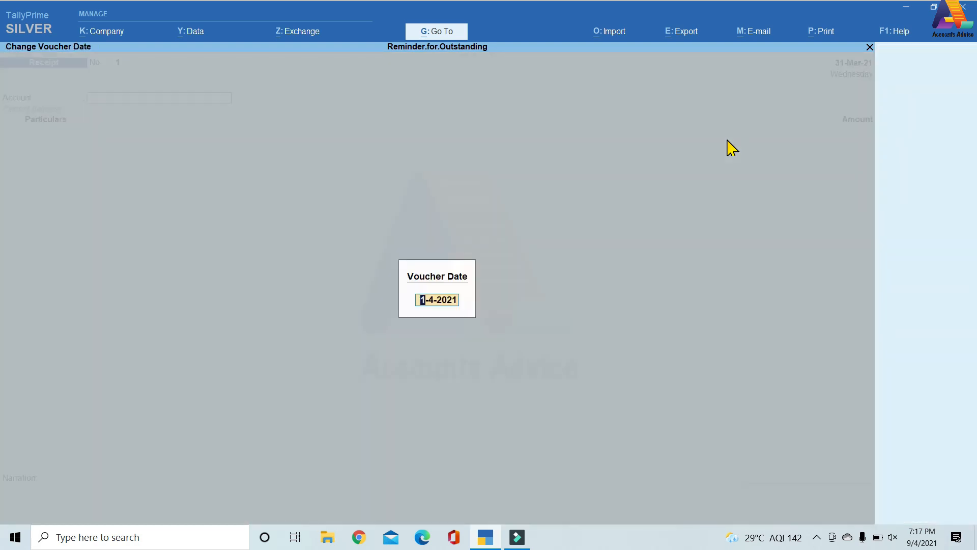
key("Return")
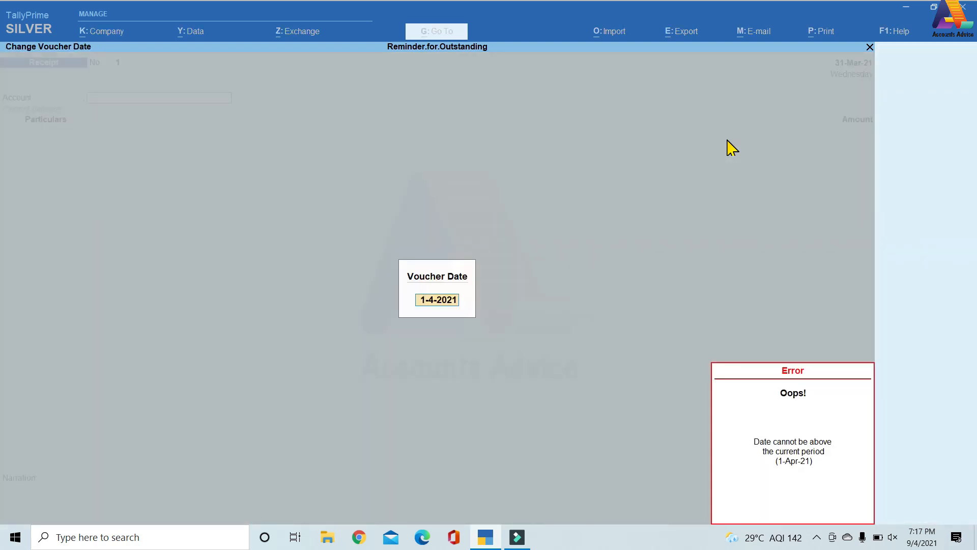
key("BackSpace")
key("Escape")
key("Escape")
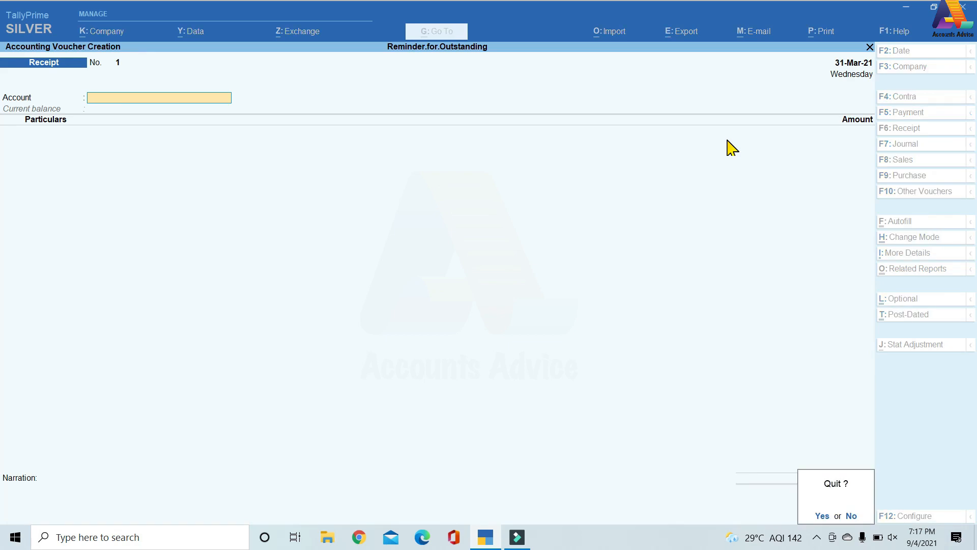
key("Return")
Change the current period to run from 1-4-2021 to 31-3-2022.
key("alt+F2")
type("1-4-2021")
key("Return")
type("31-3-2022")
key("Return")
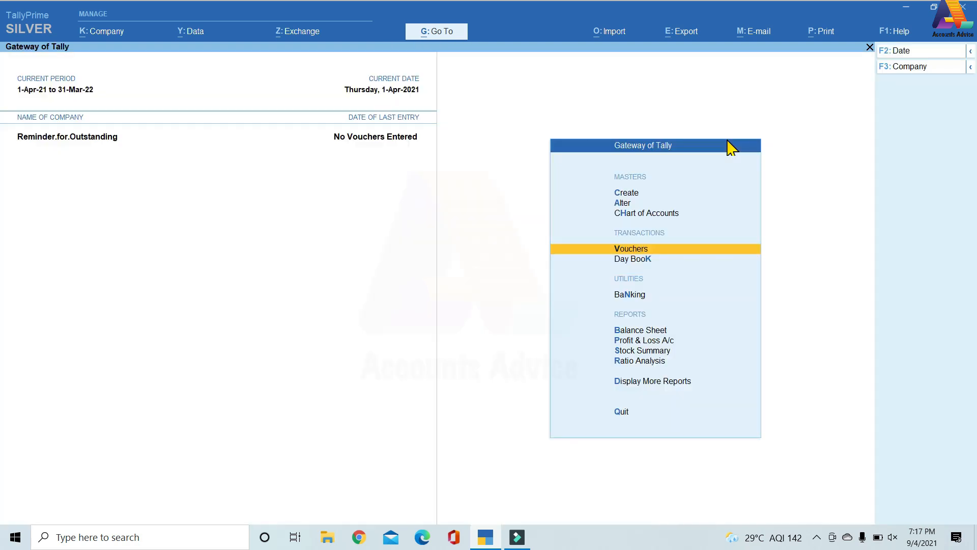
Record and save a receipt voucher dated 1-Apr-21 with Cash as the account and Capital at 100,000.
key("Return")
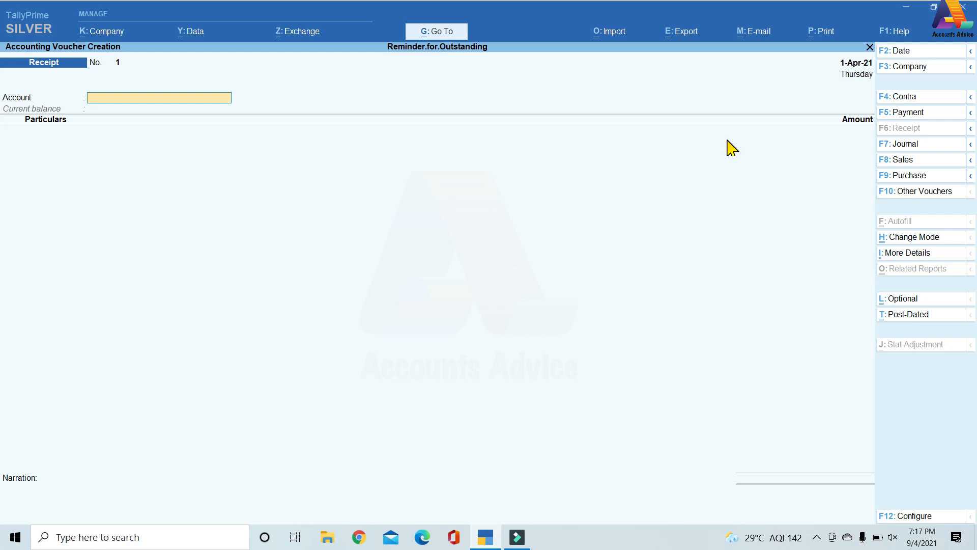
key("Return")
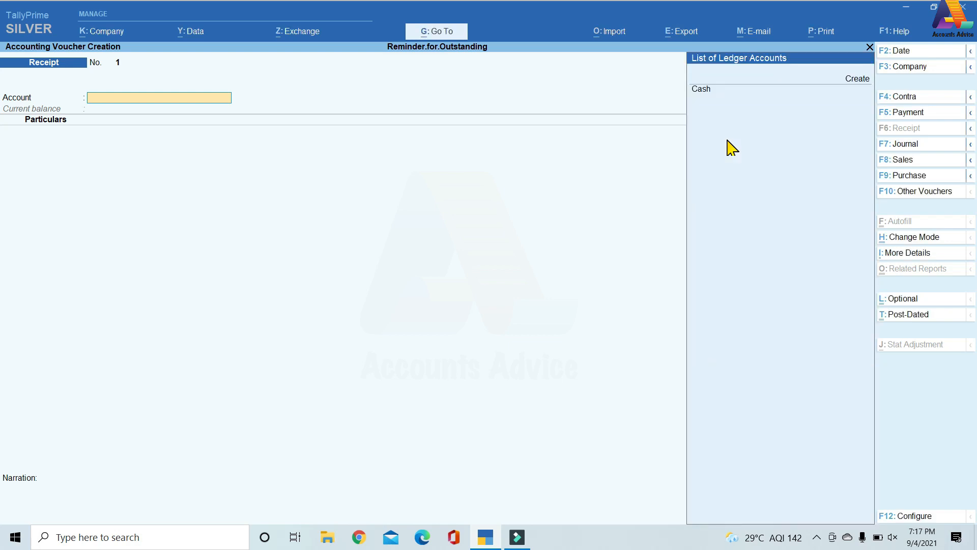
left_click(706, 94)
left_click(711, 92)
type("Ca")
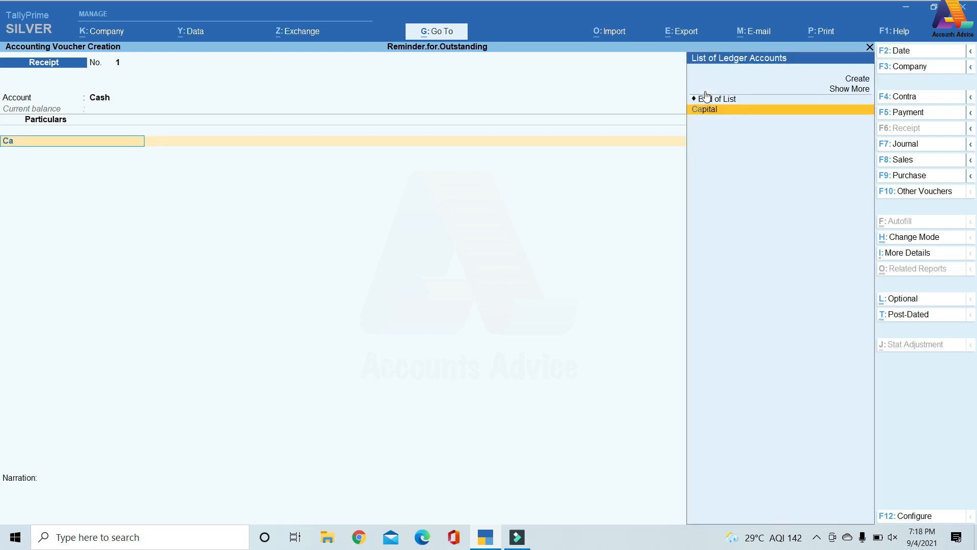
key("Return")
type("100")
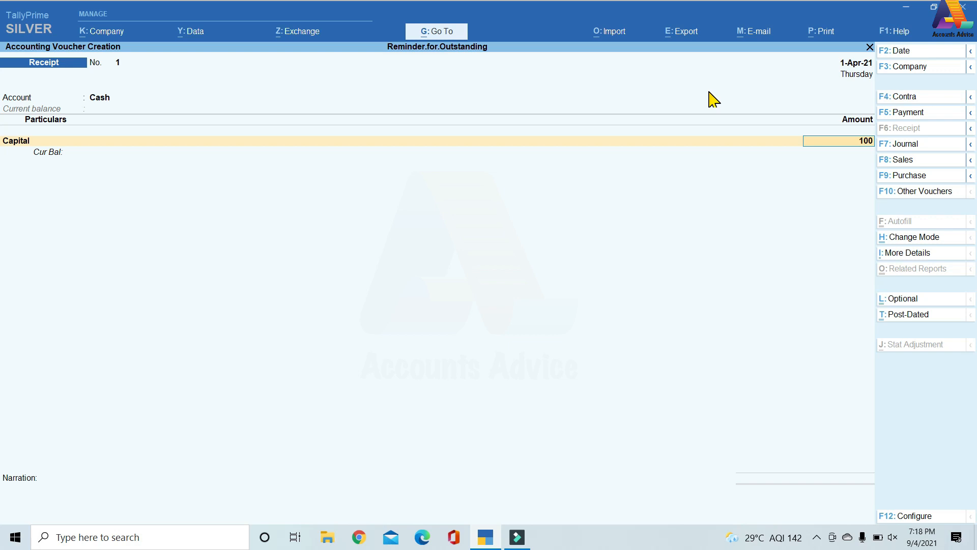
type("000")
key("Return")
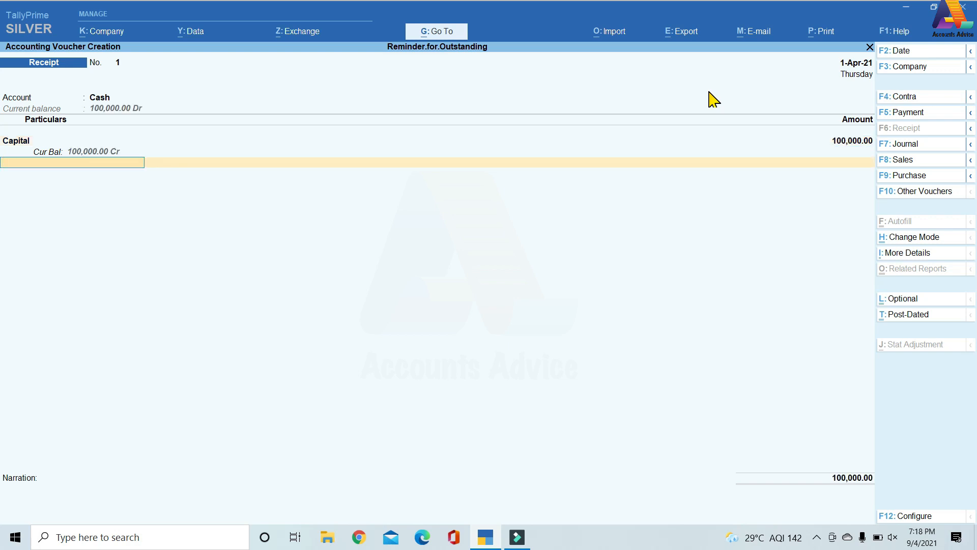
key("Return")
key("Return")
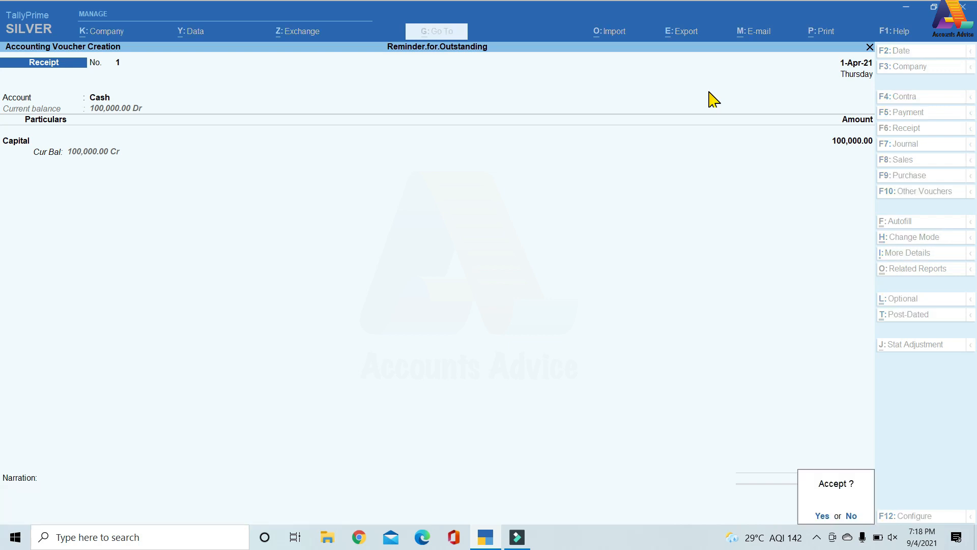
key("Return")
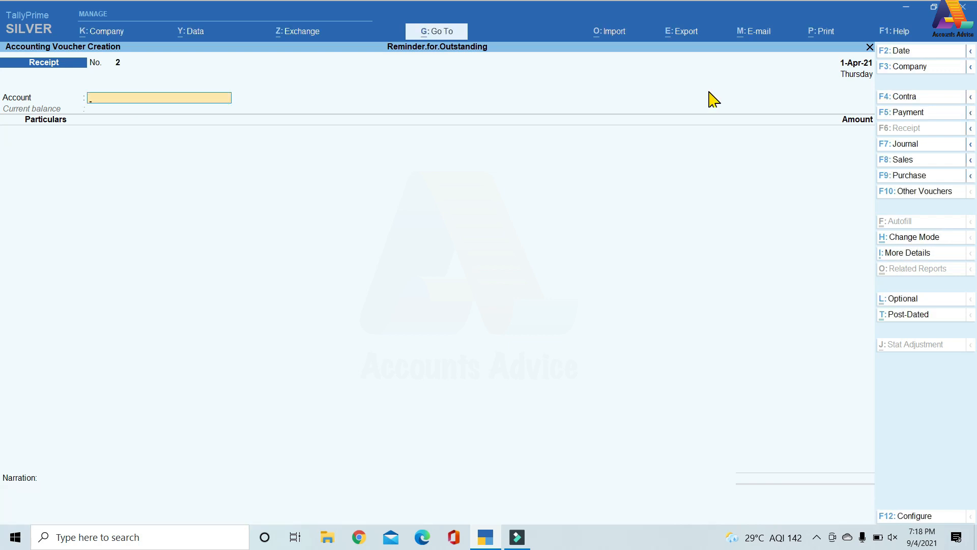
Leave voucher entry and view the Balance Sheet in its detailed form.
key("Escape")
key("Down")
key("Down")
key("Down")
key("Down")
key("Down")
key("Up")
key("Up")
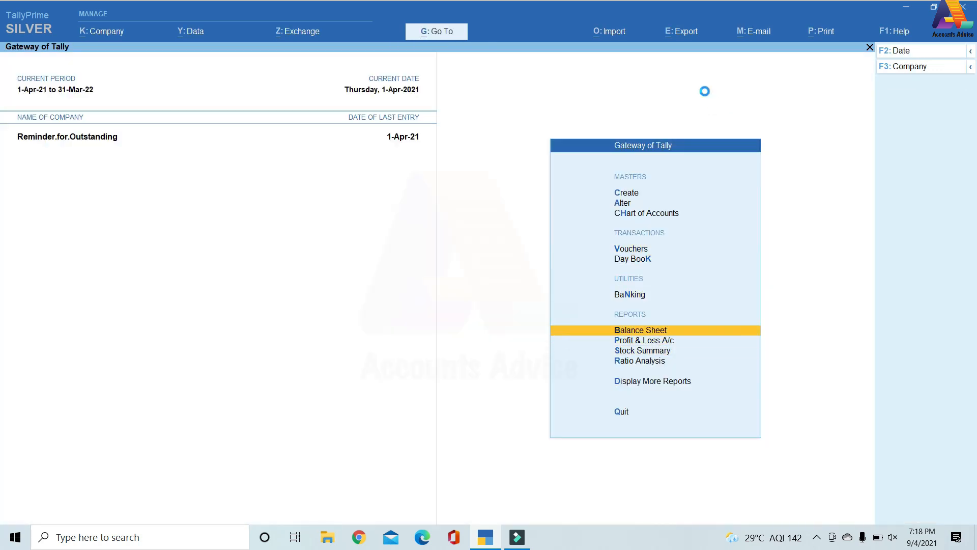
key("Return")
key("alt+F5")
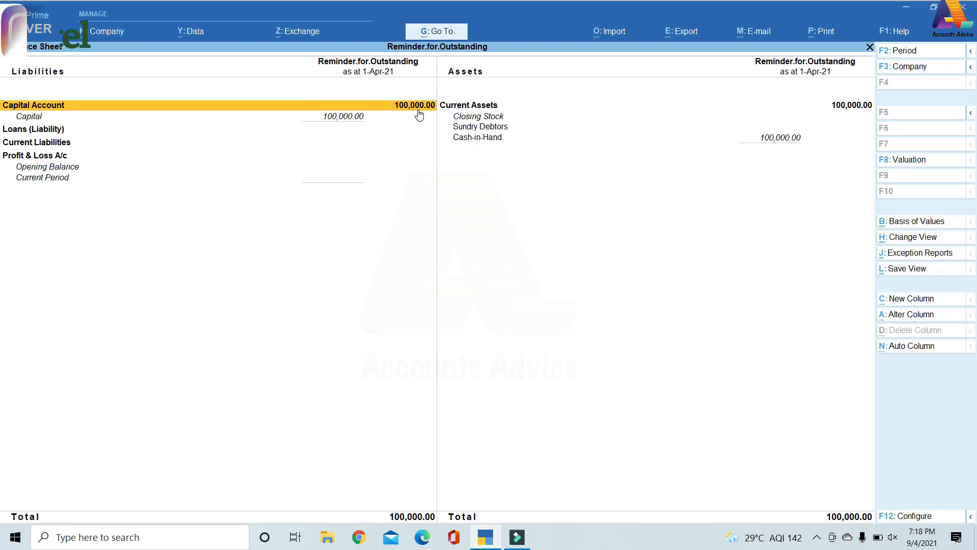
Start a sales voucher for the customer's ledger, keeping the default party details and choosing Sales A/c as the sales ledger.
key("Escape")
key("Up")
key("Up")
key("Up")
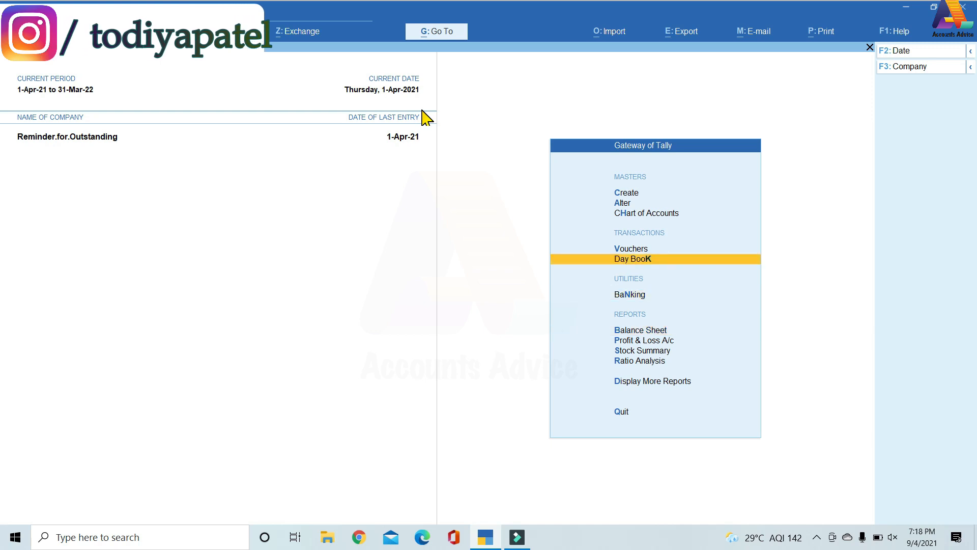
key("Return")
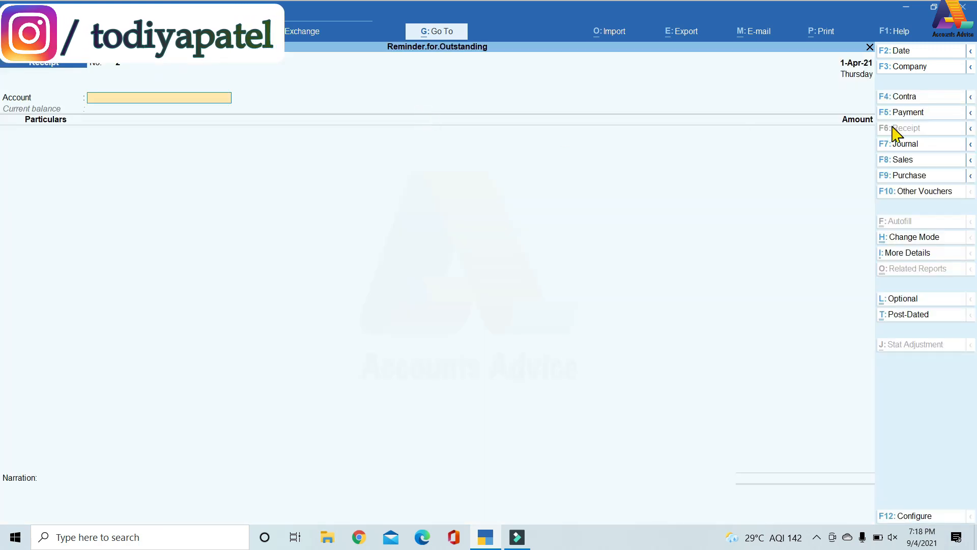
left_click(897, 160)
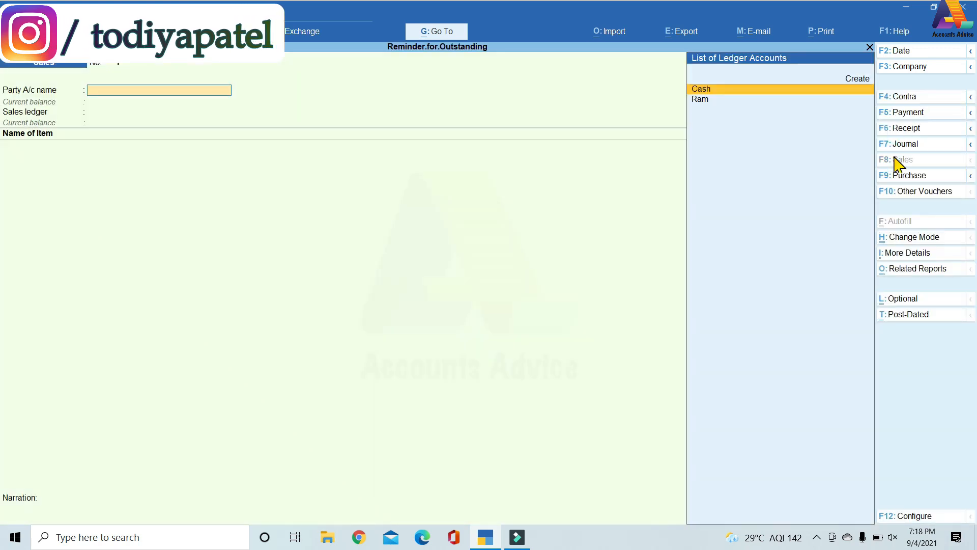
key("Down")
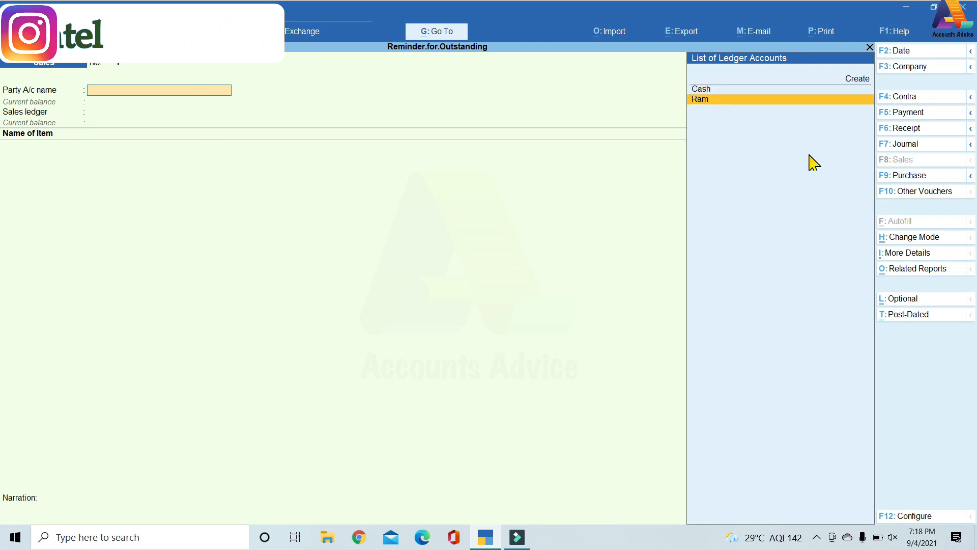
key("Return")
key("ctrl+a")
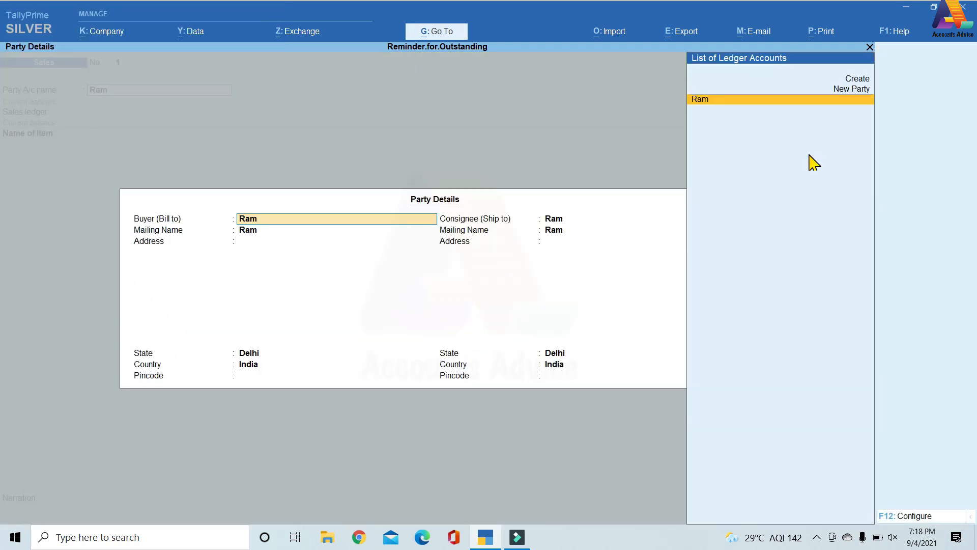
key("ctrl+a")
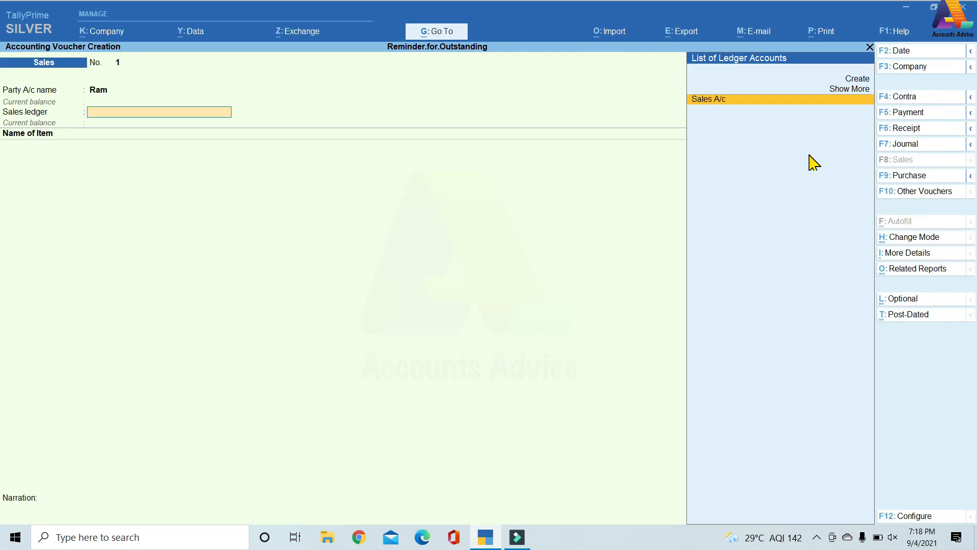
key("Return")
Start creating a stock item named Item under Primary from within the sales voucher.
key("alt+c")
type("Item")
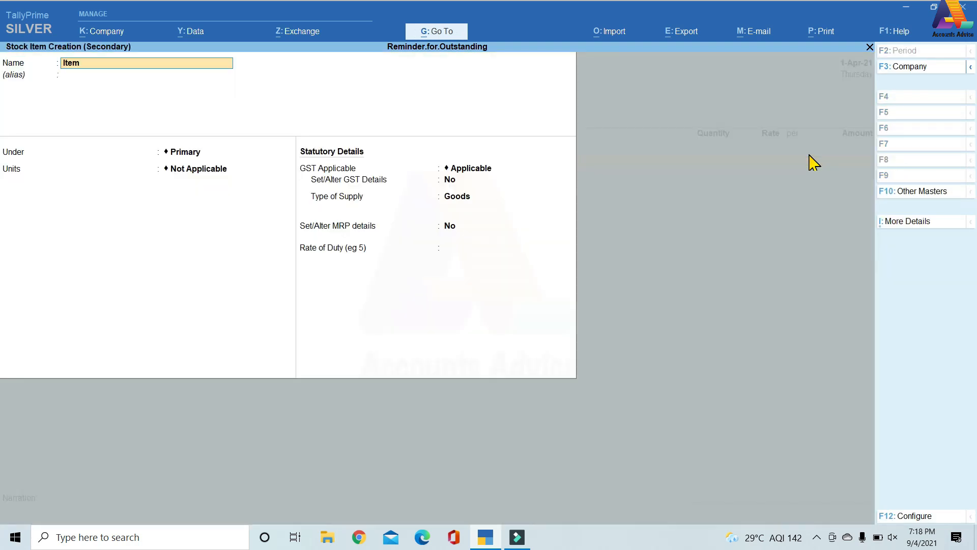
key("Return")
Create a simple unit Nos with formal name Number, UQC NOS-NUMBERS and 0 decimal places, and use it for the stock item.
key("Return")
key("Return")
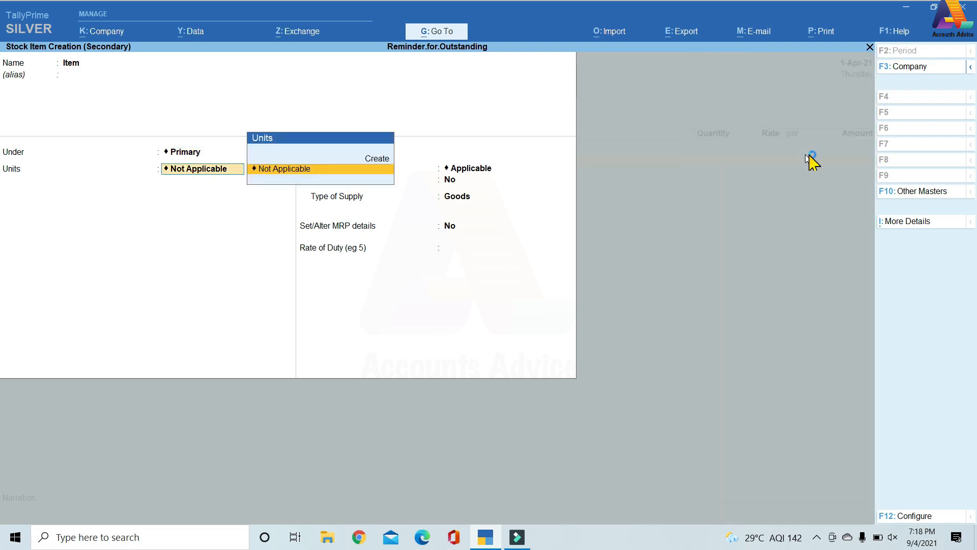
key("alt+c")
type("Nos")
key("Return")
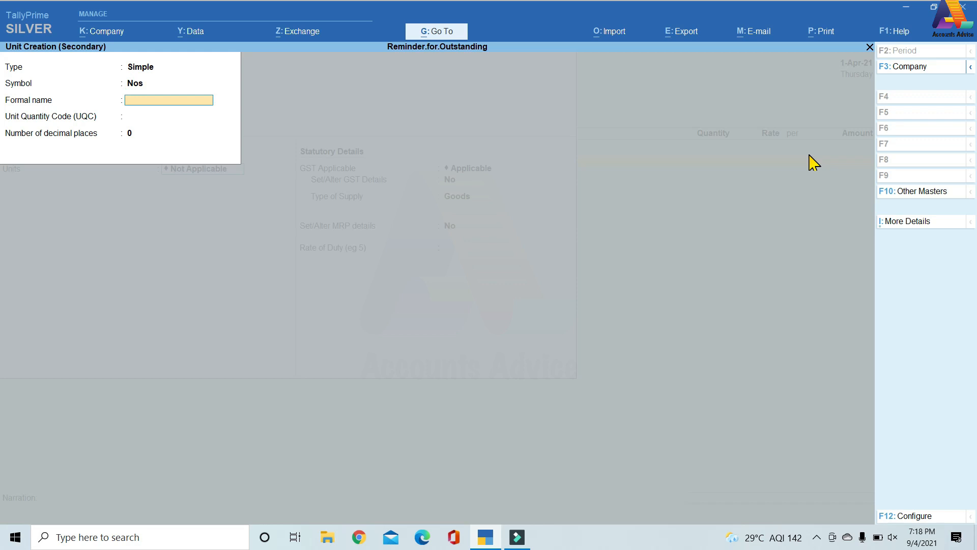
type("Number")
key("Return")
type("no")
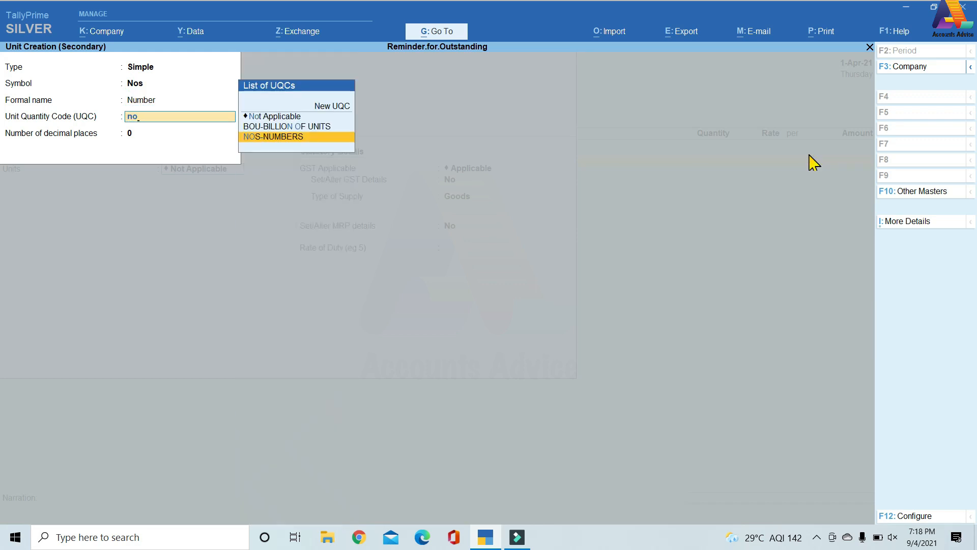
key("Return")
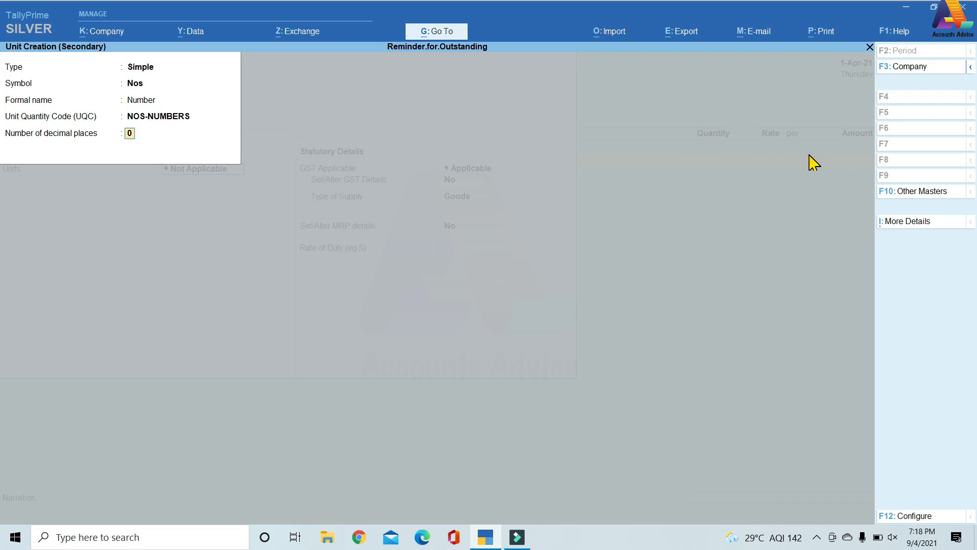
key("Return")
key("Return")
key("Return")
key("Return")
key("Return")
key("Return")
key("Return")
key("Return")
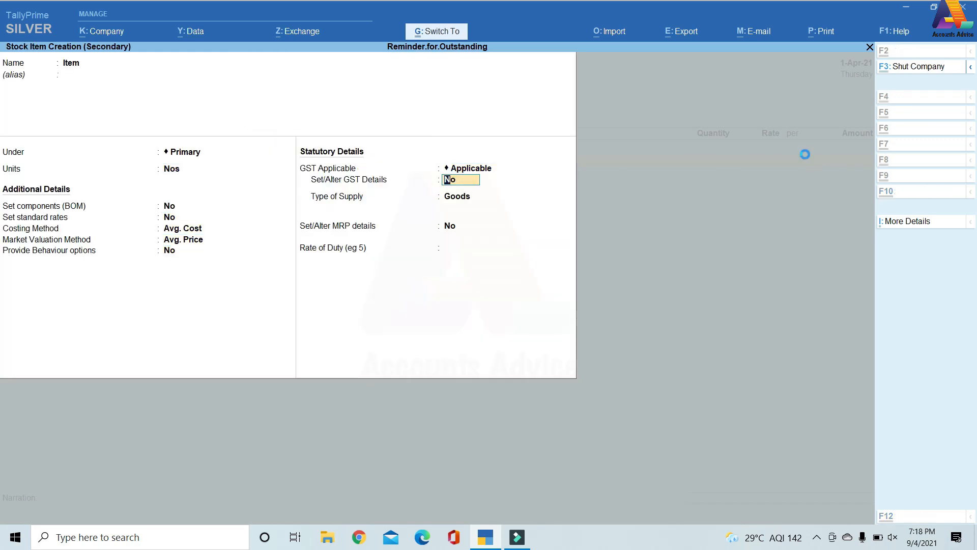
Save the new stock item with its remaining details left at their defaults.
key("ctrl+a")
Enter the voucher's item line with a quantity of 20 Nos at a rate of 10,000 and no discount.
type("20")
key("Return")
key("Return")
type("0000")
key("Return")
key("Return")
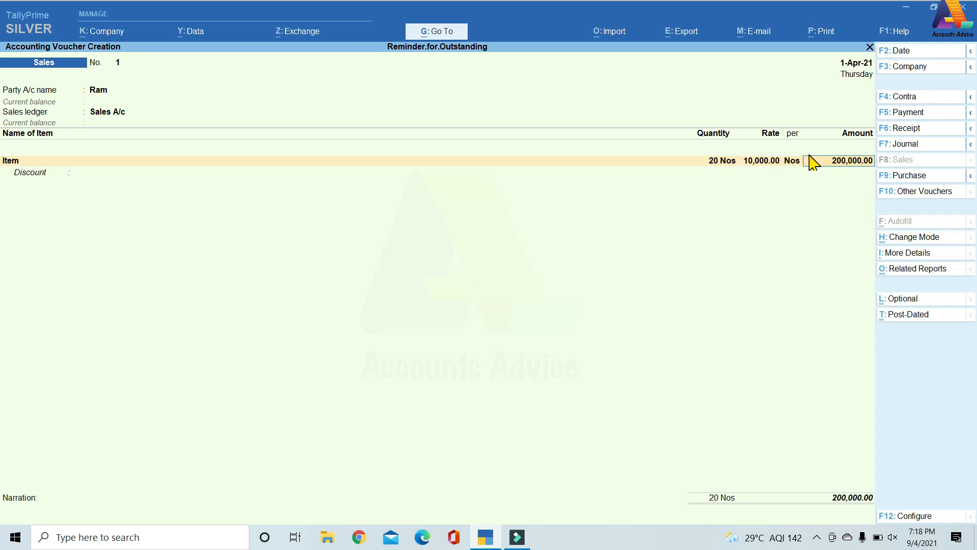
key("Return")
Enter the bill-wise details as New Ref 1 with 30 credit days for 200,000 Dr, and save the sales voucher.
key("Return")
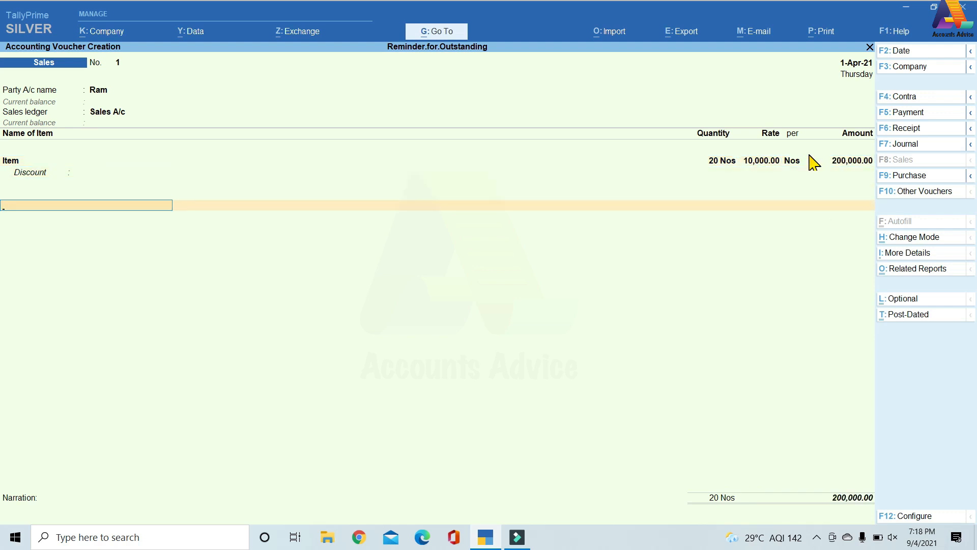
key("Return")
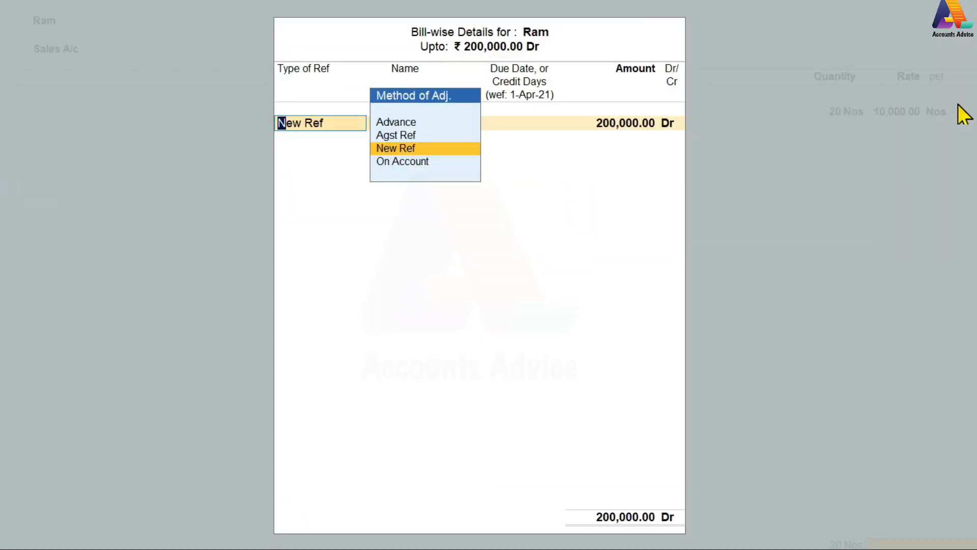
key("Return")
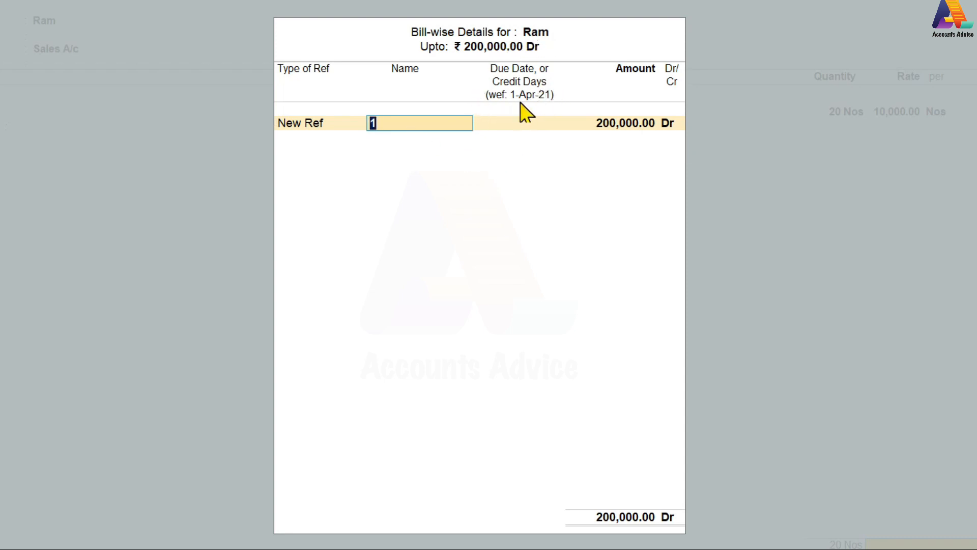
key("Return")
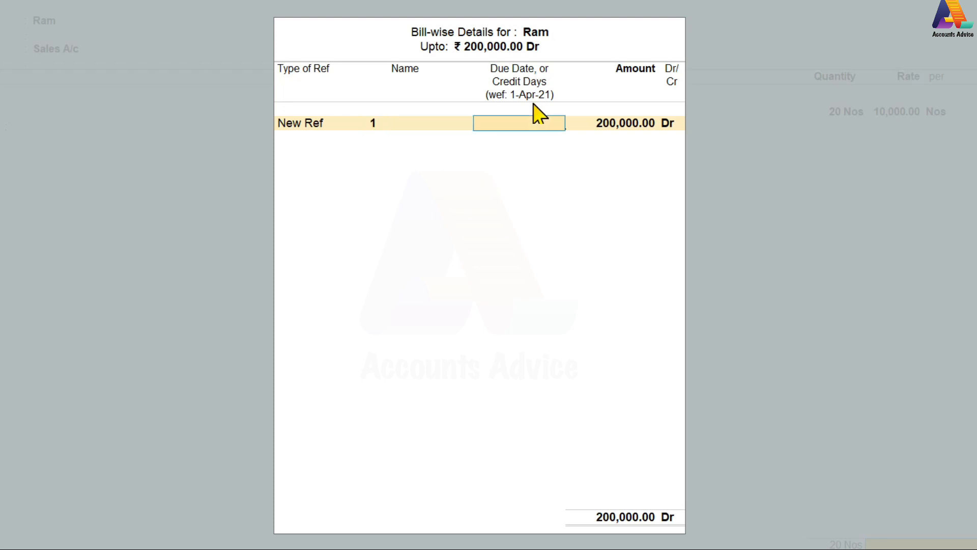
type("30")
key("Return")
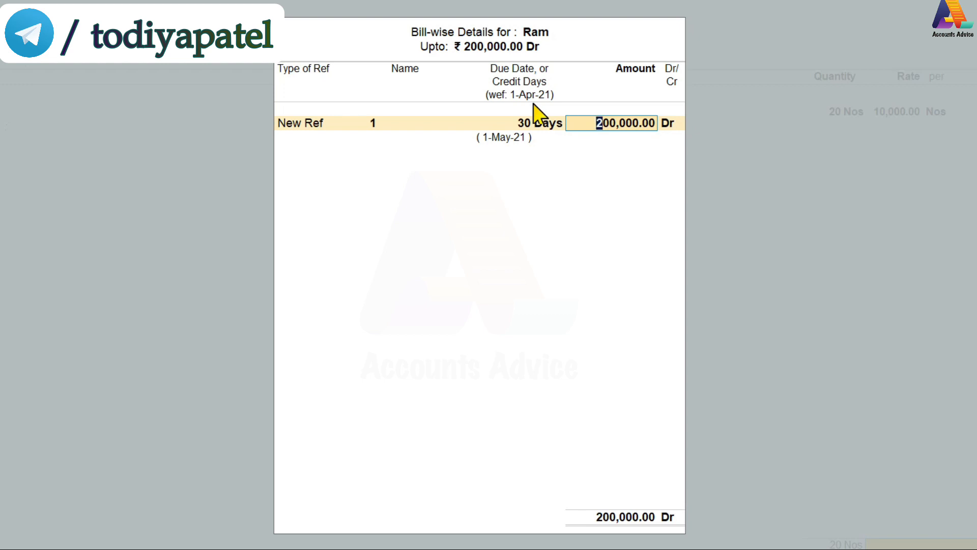
key("Return")
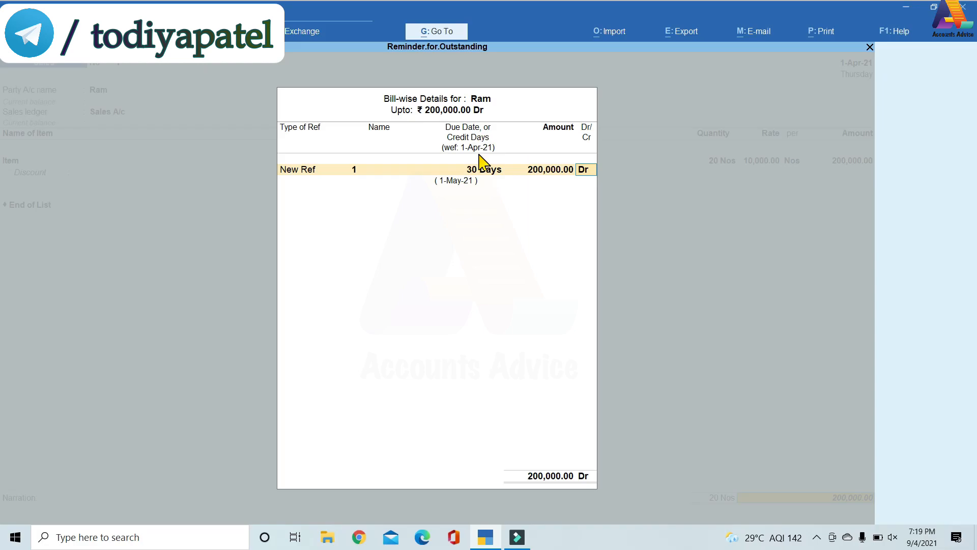
key("Return")
key("Return")
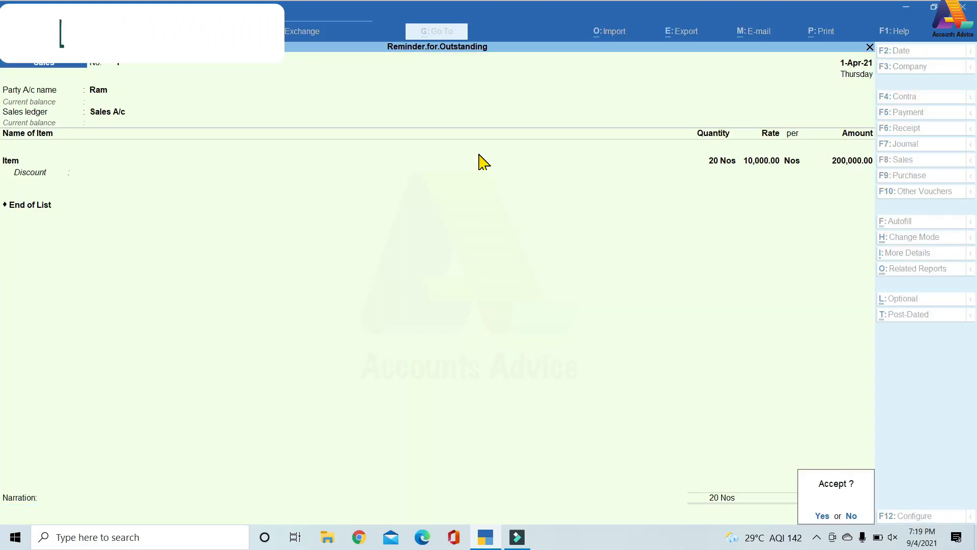
key("Return")
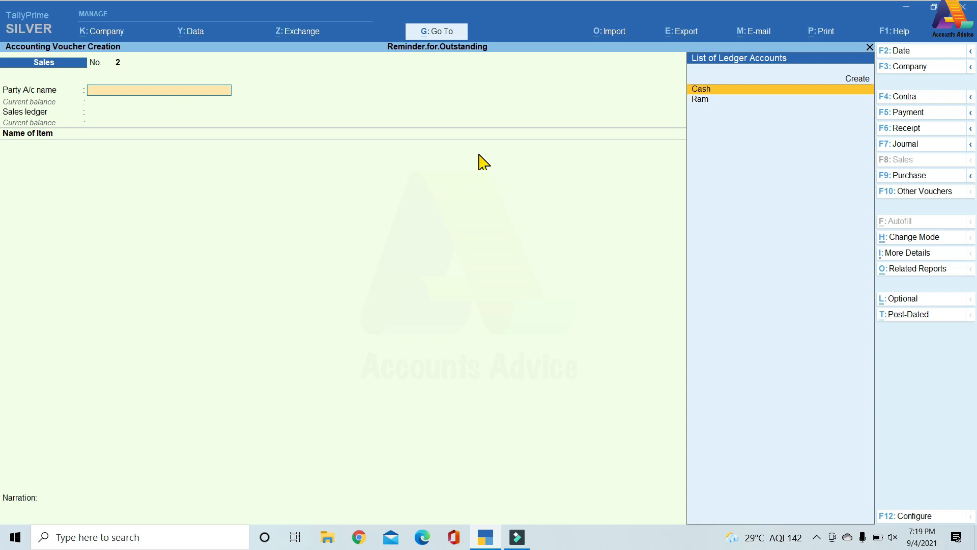
Leave voucher entry and view the Bills Receivable outstandings report with its entries in detail.
key("Escape")
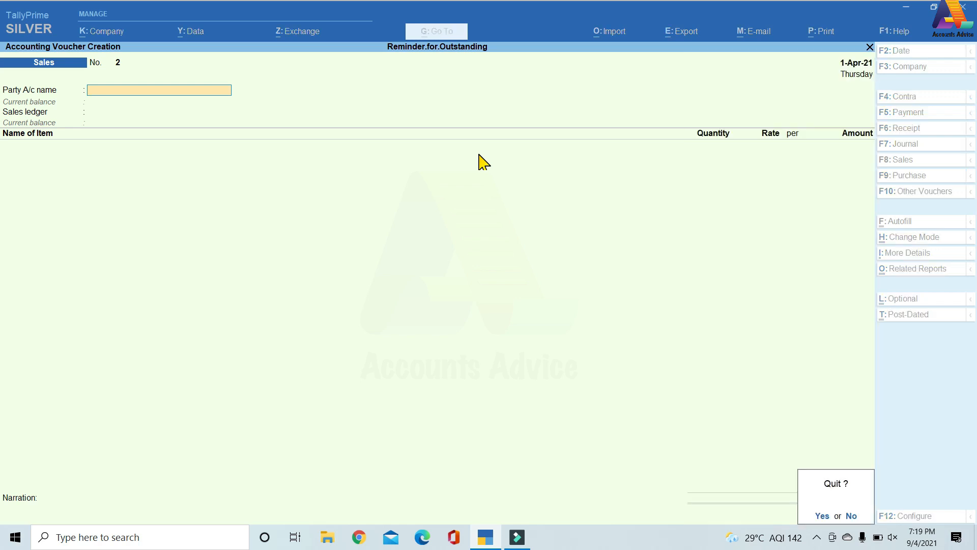
key("y")
key("Down")
key("Down")
key("Down")
key("Down")
key("Down")
key("Down")
key("Down")
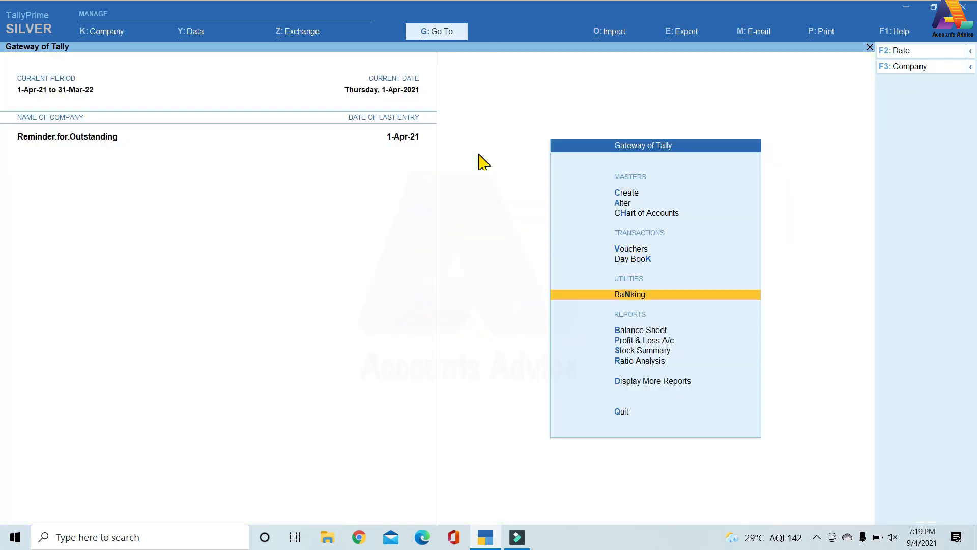
key("Return")
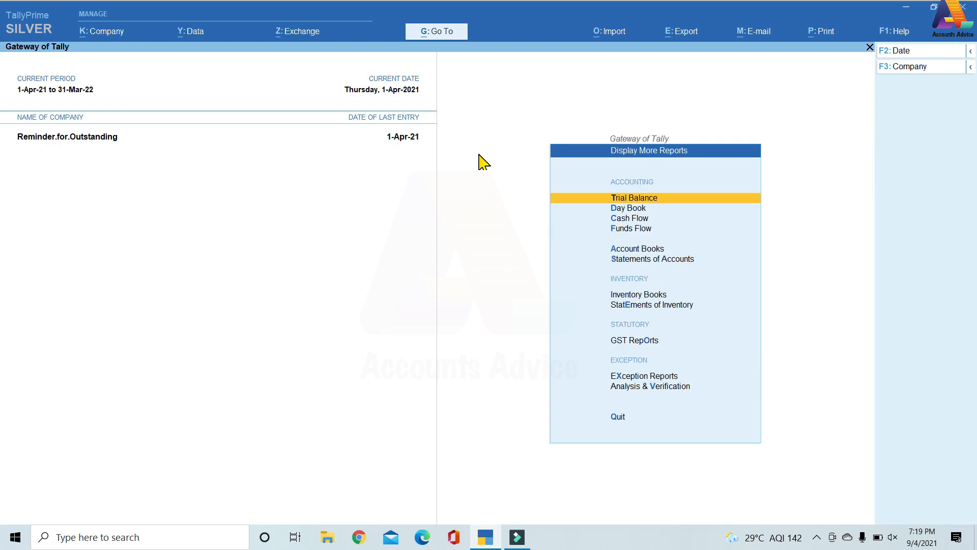
left_click(628, 262)
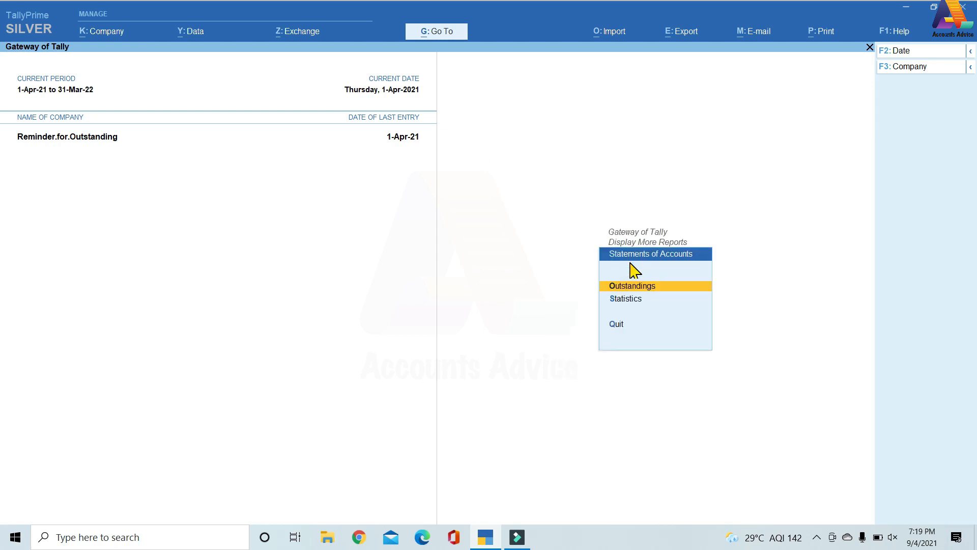
left_click(657, 291)
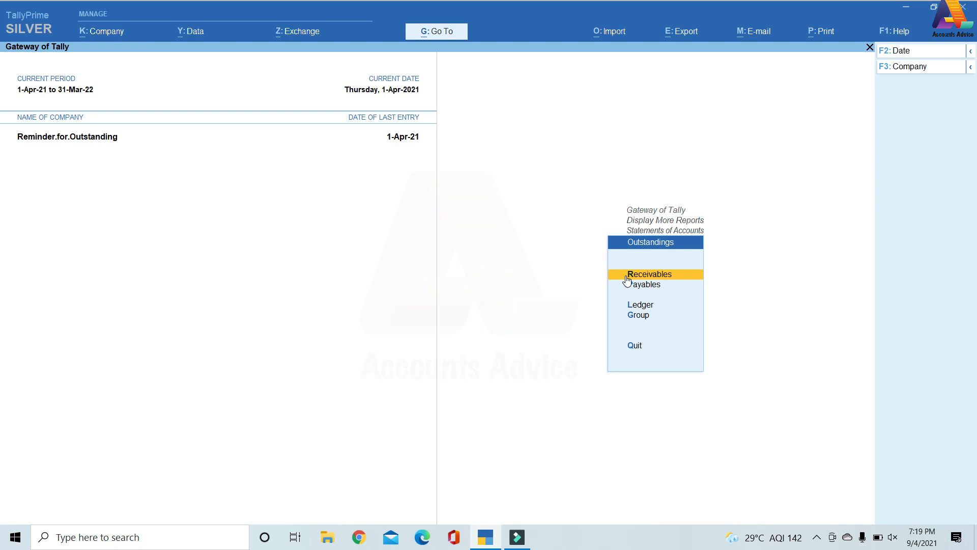
left_click(672, 276)
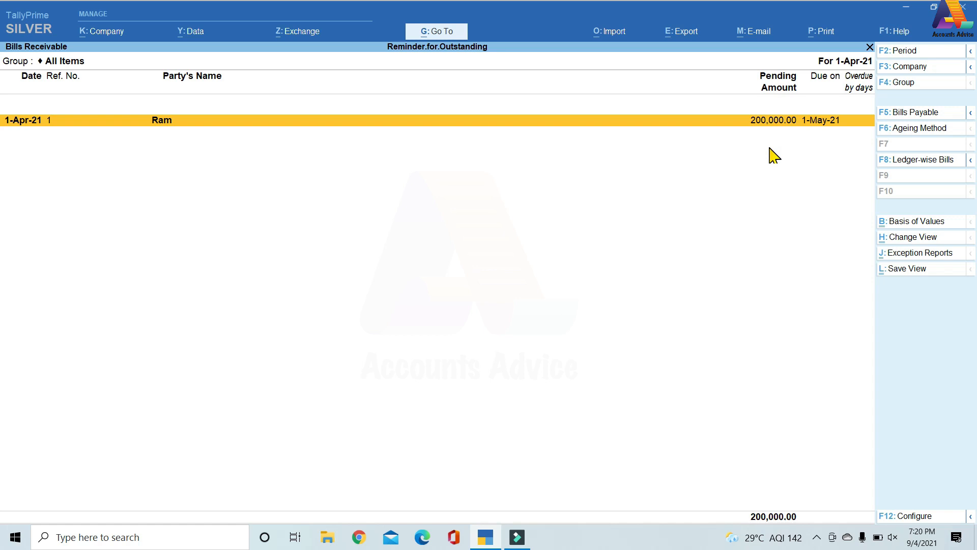
key("alt+F1")
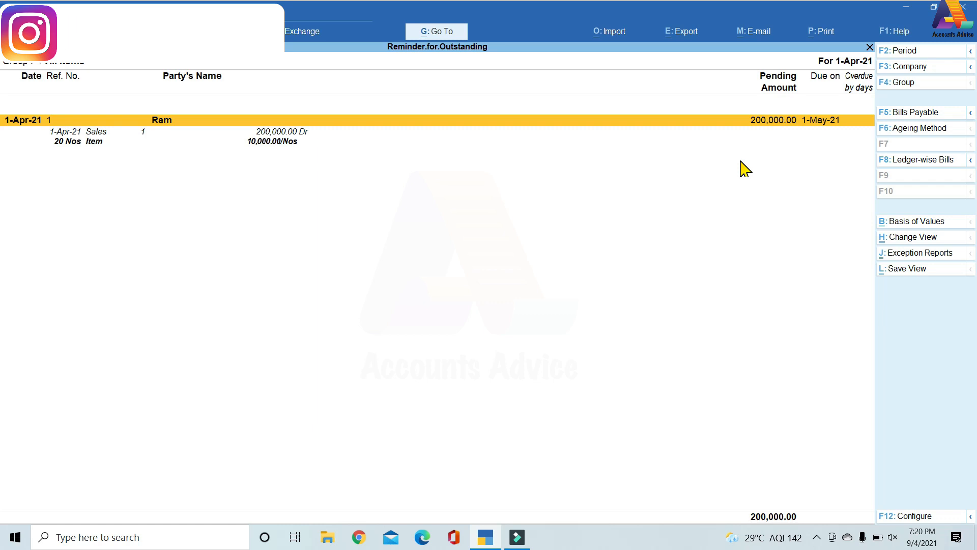
Leave the Bills Receivable report and view the Ledger Outstandings report for the customer's ledger.
key("Escape")
key("Escape")
key("Escape")
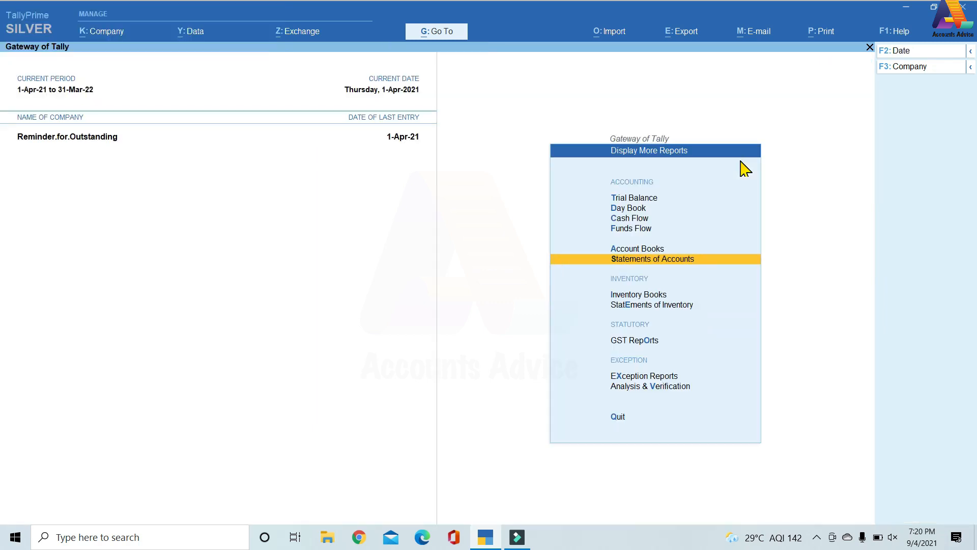
key("Escape")
key("Return")
key("Down")
key("Down")
key("Down")
key("Down")
key("Down")
key("Return")
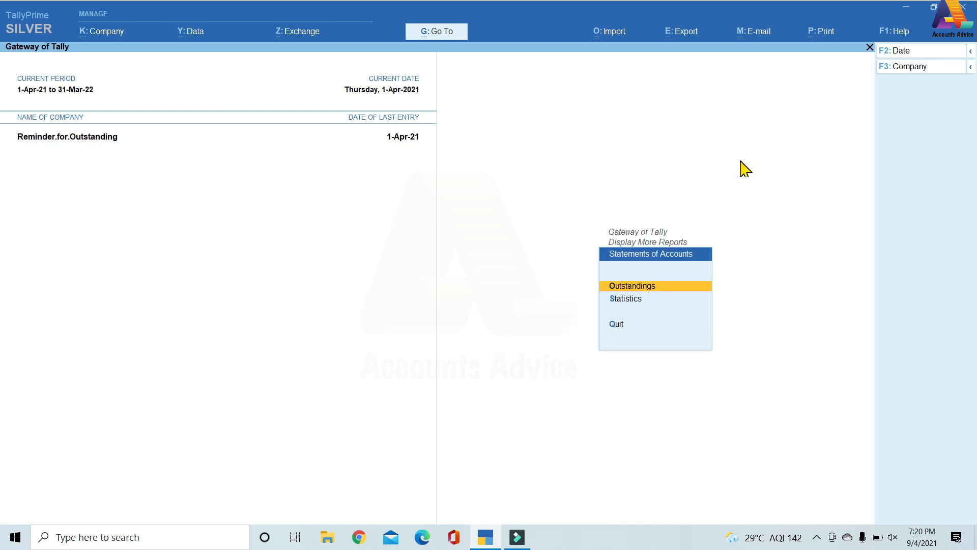
key("Return")
key("Down")
key("Down")
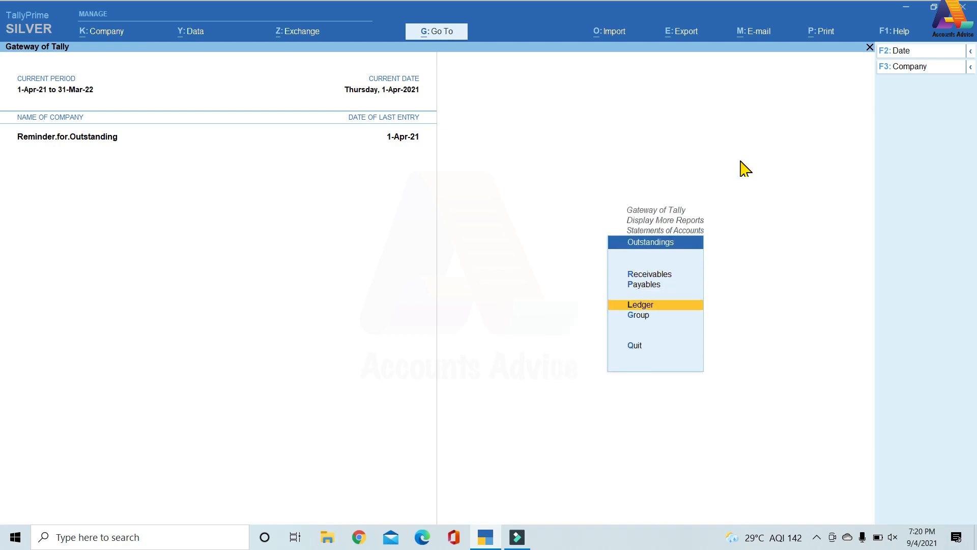
key("Return")
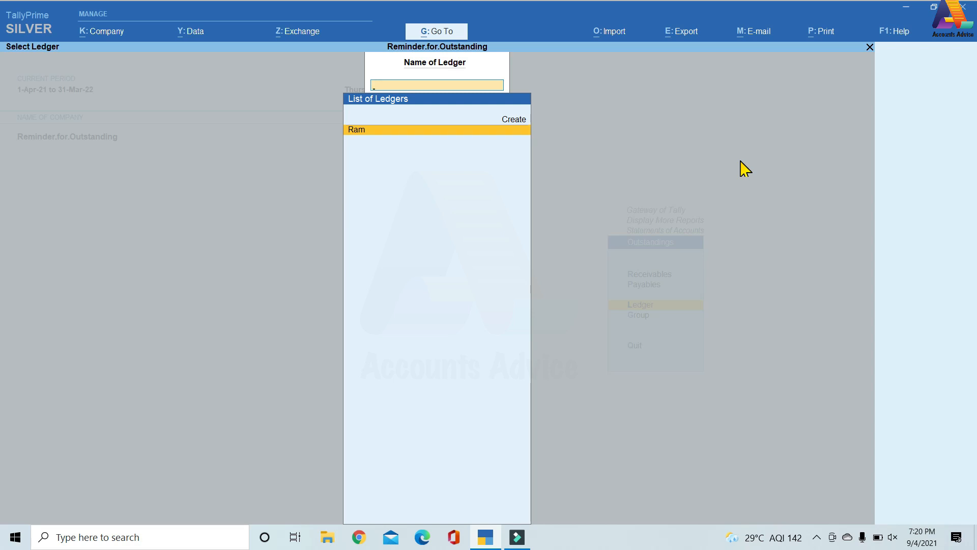
key("Return")
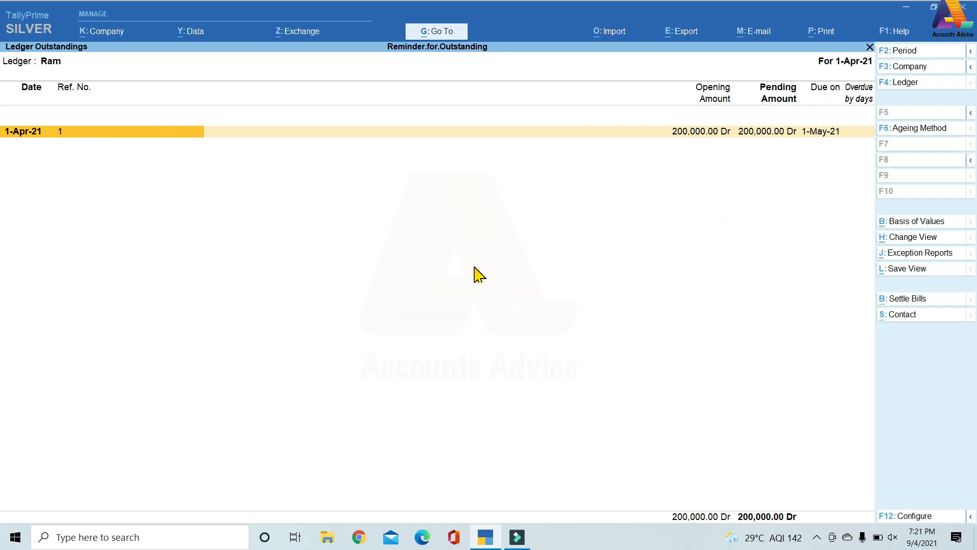
Configure printing of the Ledger Outstandings report with Reminder Letter as the report type.
key("ctrl+p")
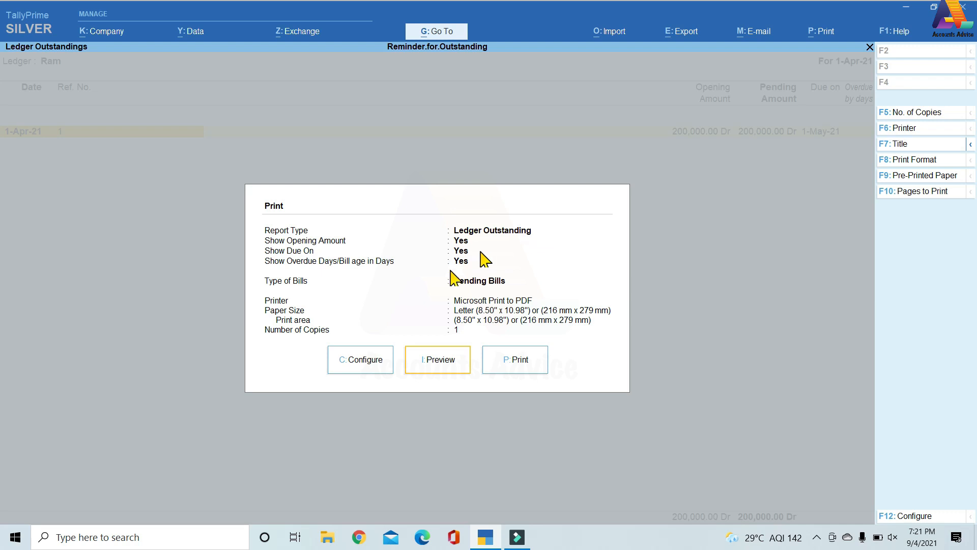
left_click(361, 360)
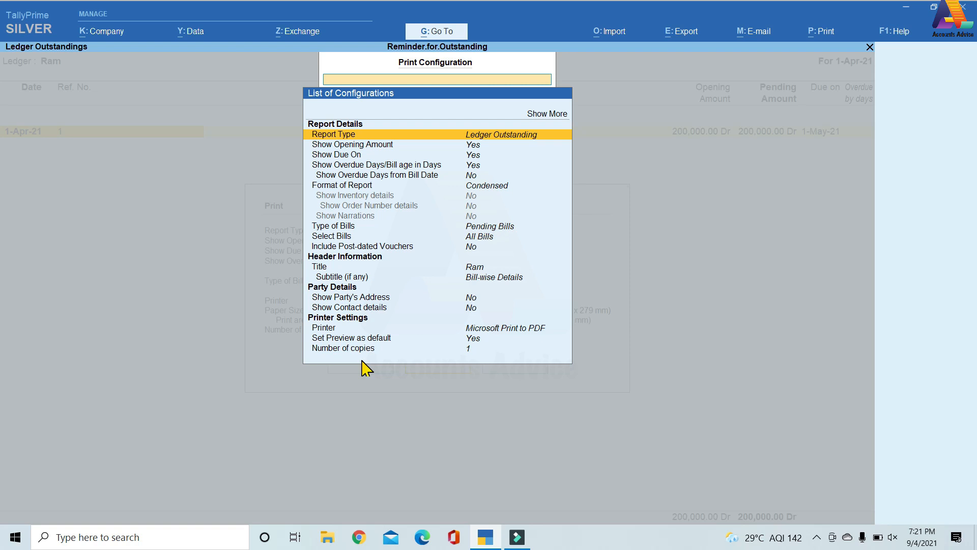
key("Return")
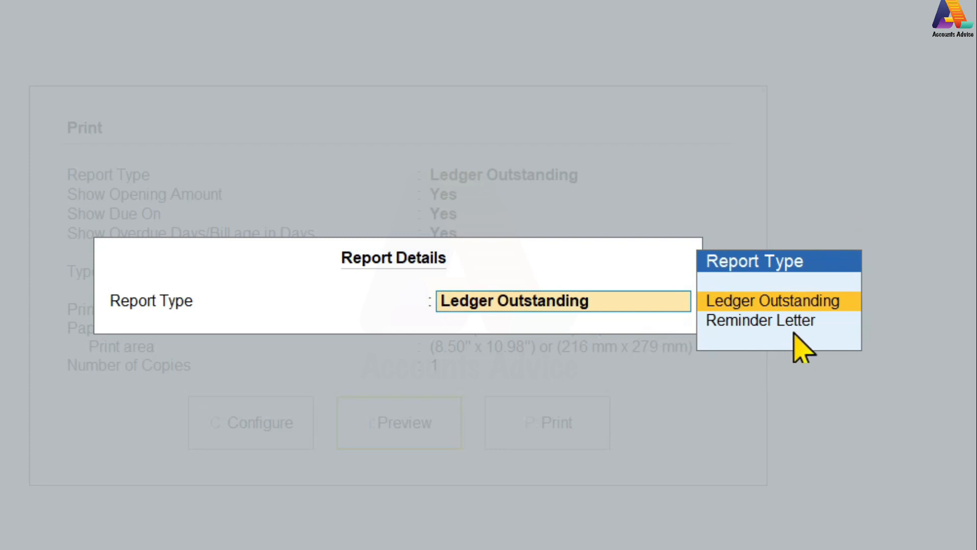
left_click(803, 322)
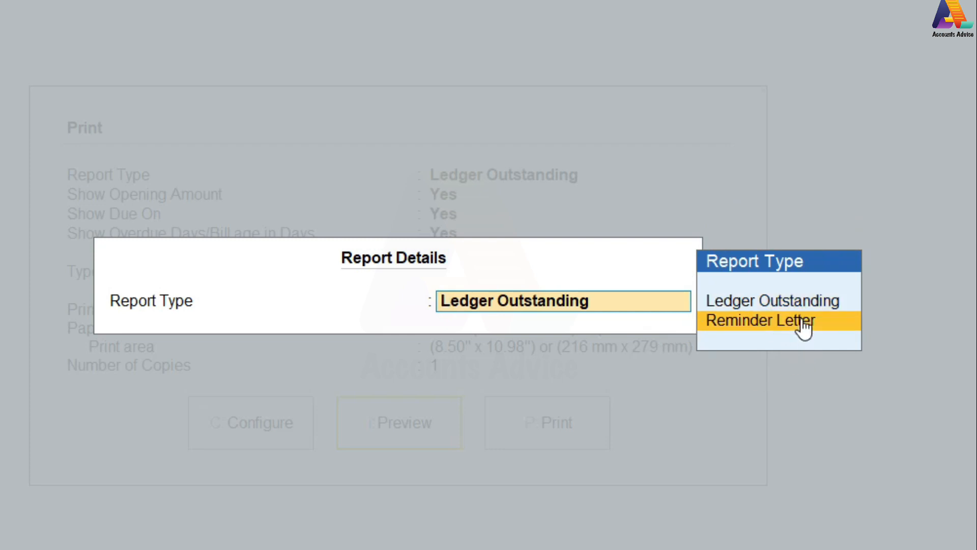
left_click(803, 324)
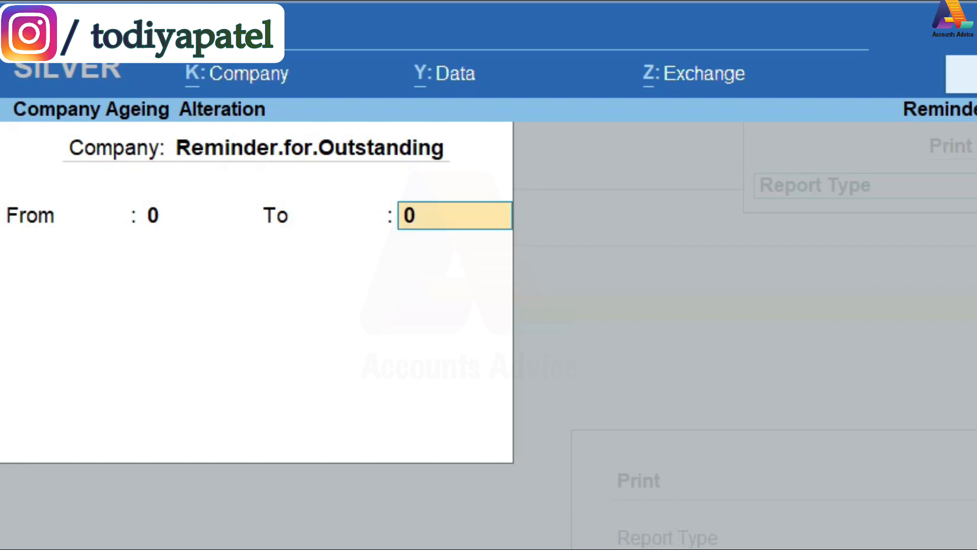
Define the company's ageing periods as 0 to 30 and 30 to 60 days, and accept them.
type("30")
key("Return")
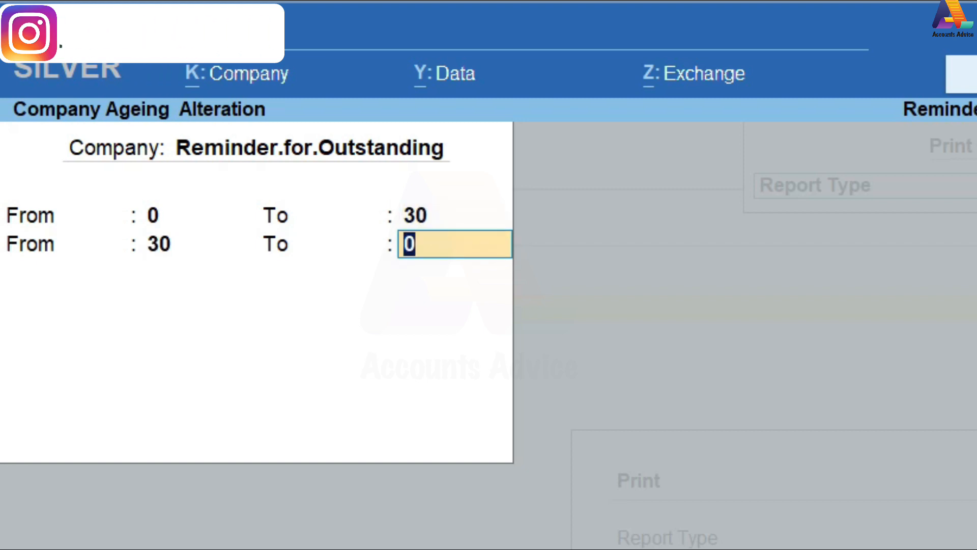
type("60")
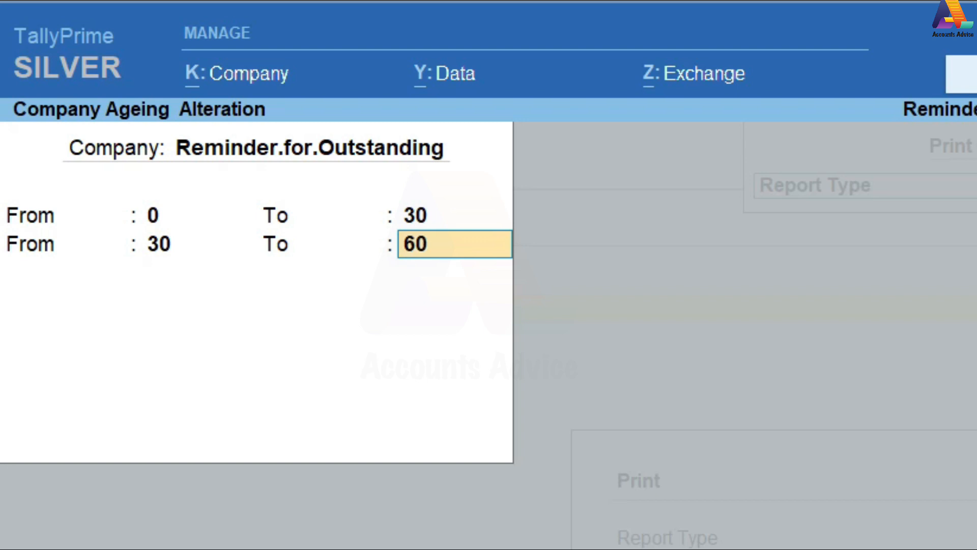
key("Return")
key("Return")
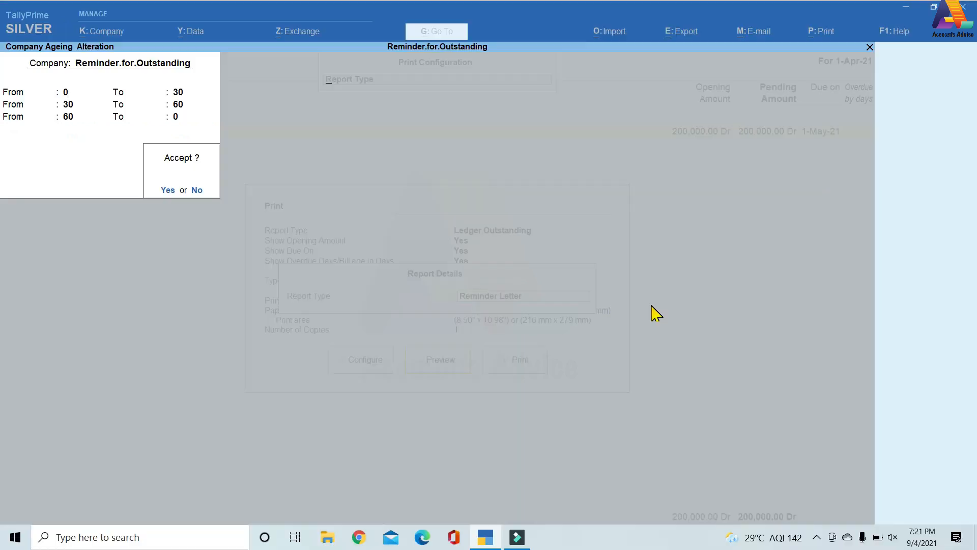
key("Return")
Review the reminder letter's two paragraph texts and its remaining print configuration options, and return to the print settings.
key("Down")
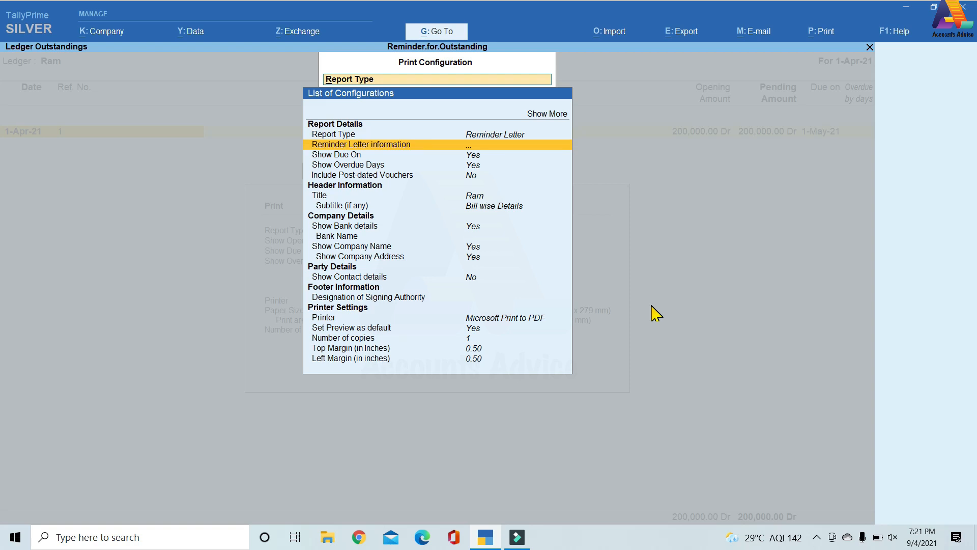
key("Return")
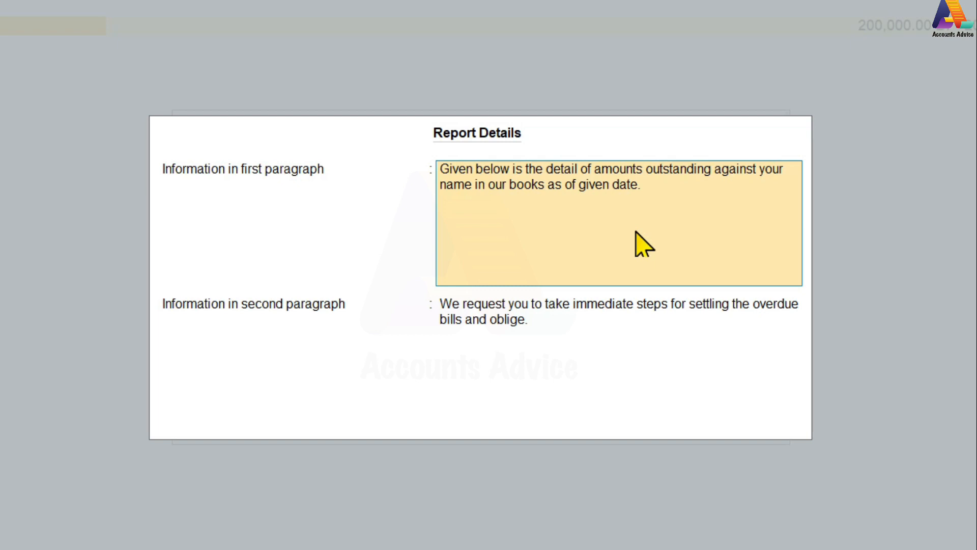
key("ctrl+a")
key("Down")
key("Down")
key("Down")
key("Down")
key("Down")
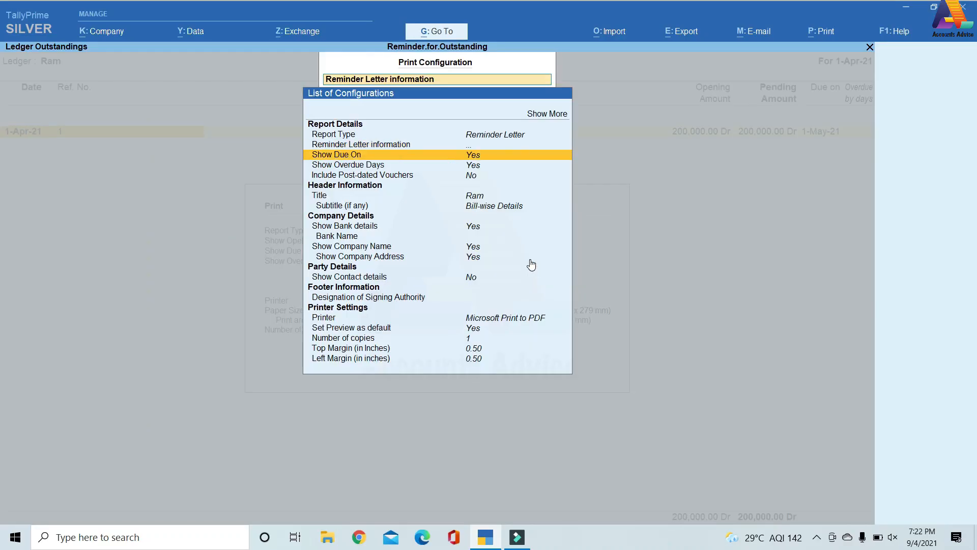
key("Down")
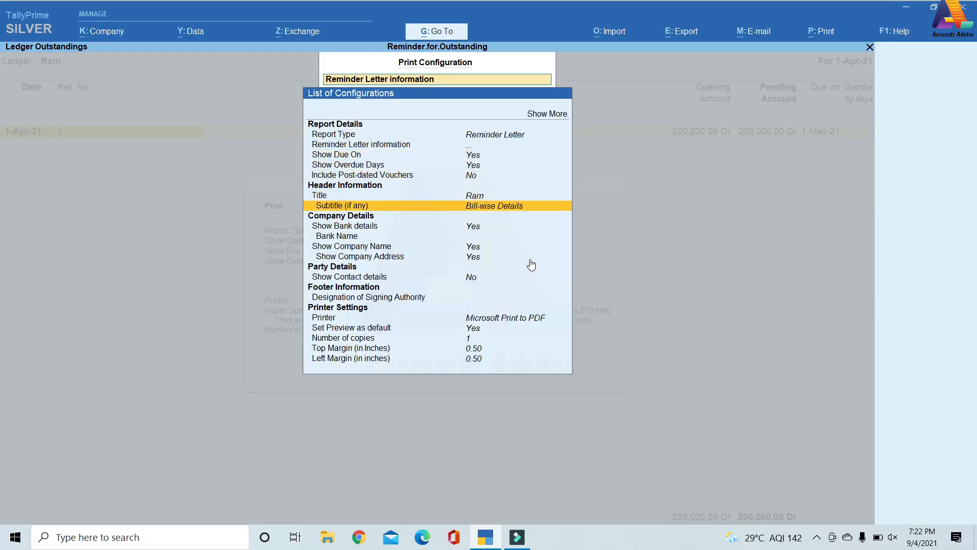
key("Down")
key("Down")
key("Down")
key("Down")
key("Down")
key("Down")
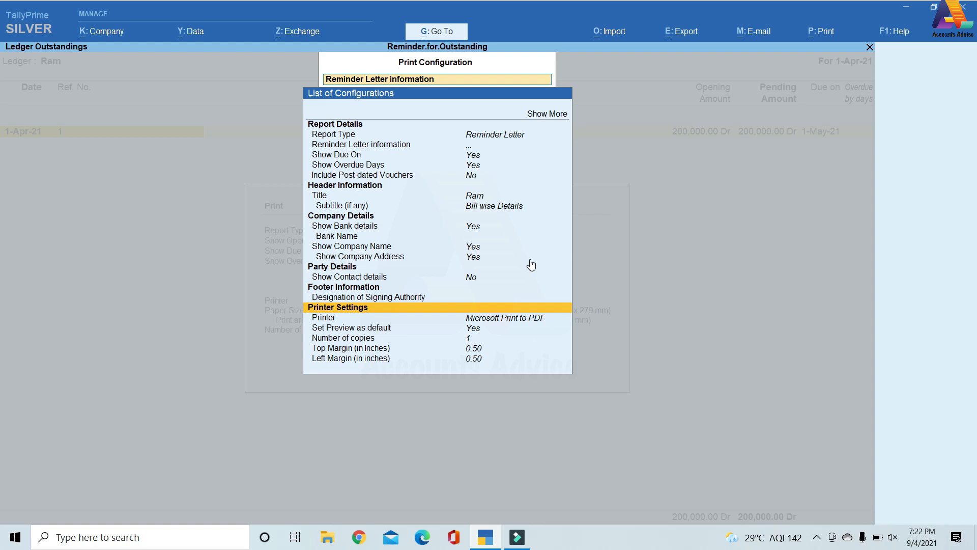
key("Escape")
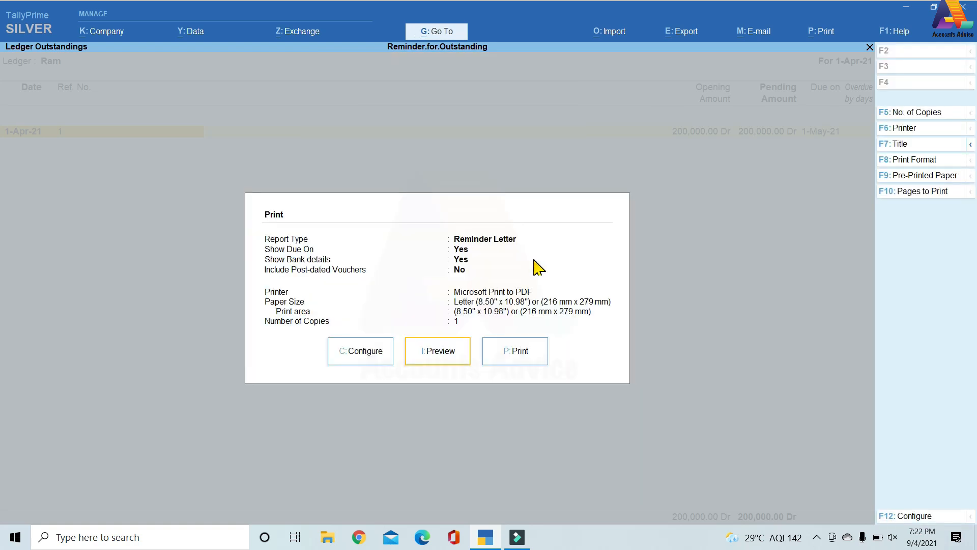
Preview the reminder letter, zoom in to read it, and return to the Ledger Outstandings report.
left_click(443, 354)
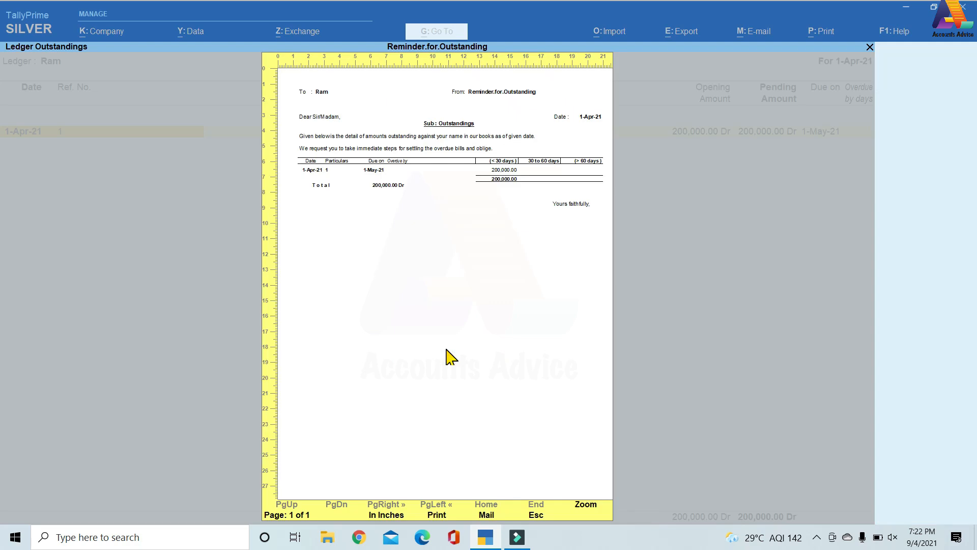
key("alt+z")
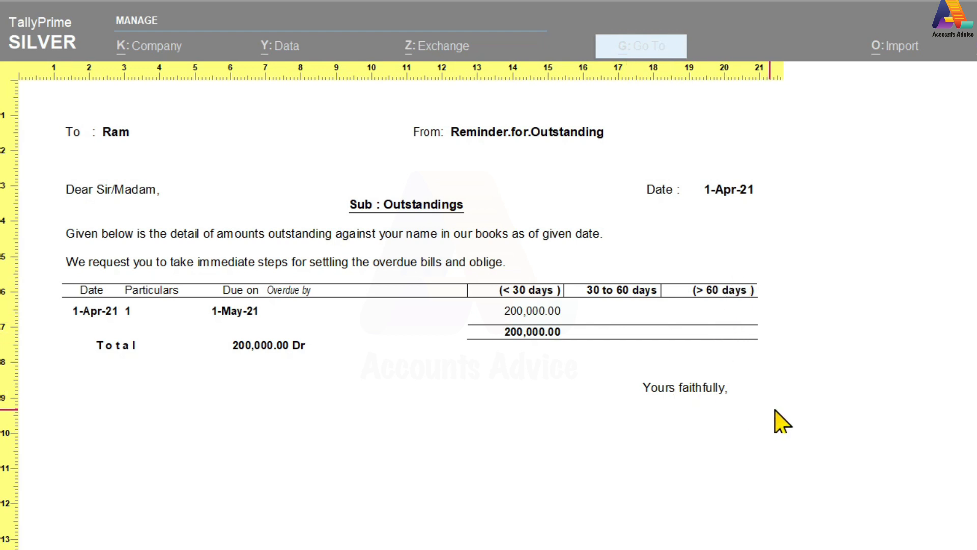
key("Escape")
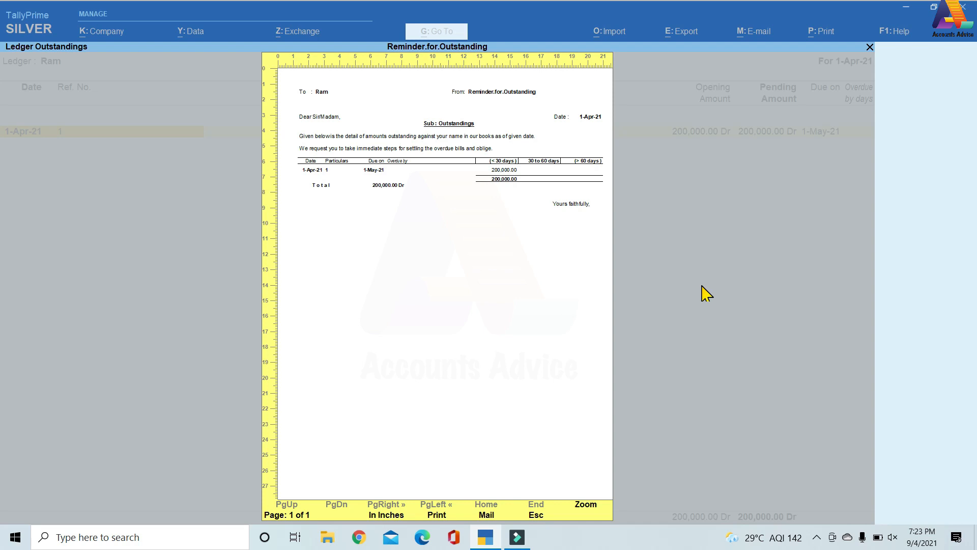
key("Escape")
Leave the outstandings reports and start a new ledger named Int.Receive.
key("Escape")
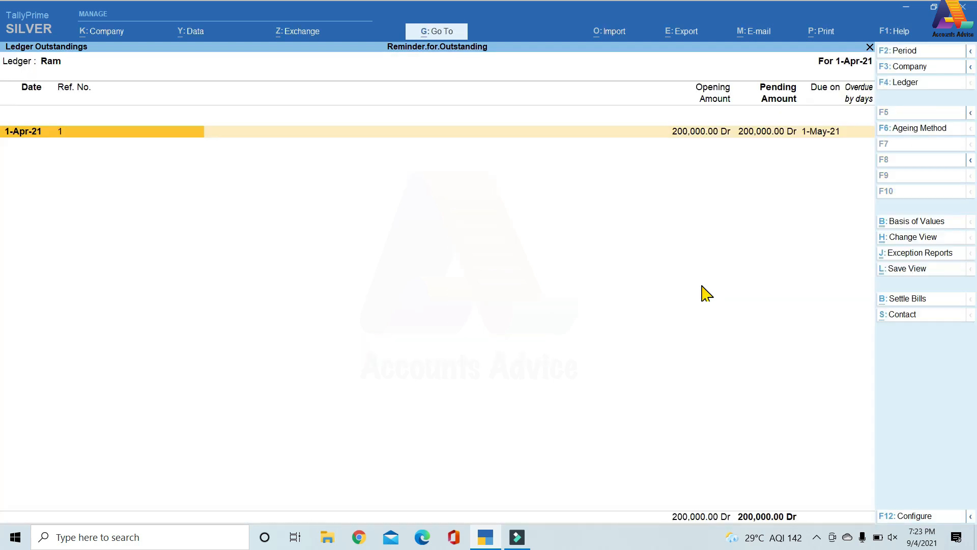
key("Escape")
key("Escape")
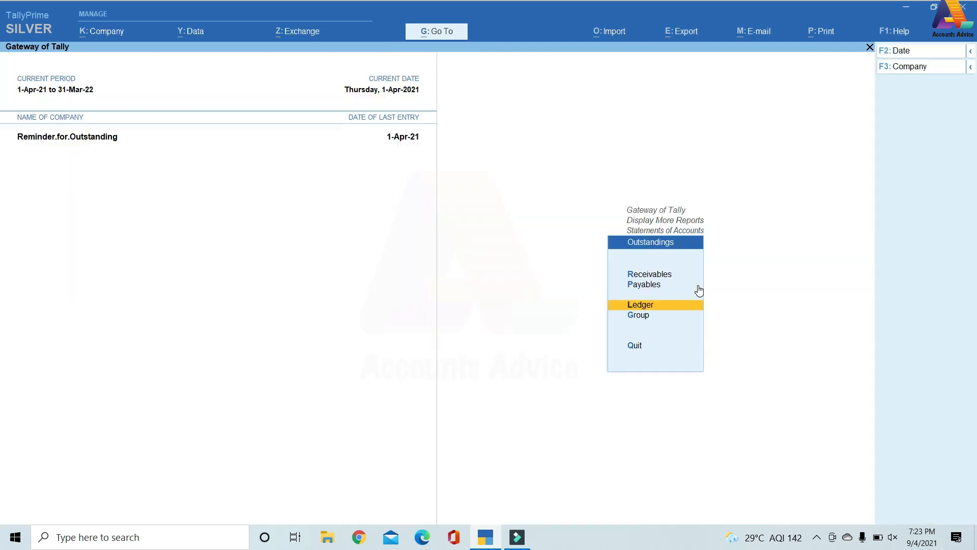
key("Escape")
key("Escape")
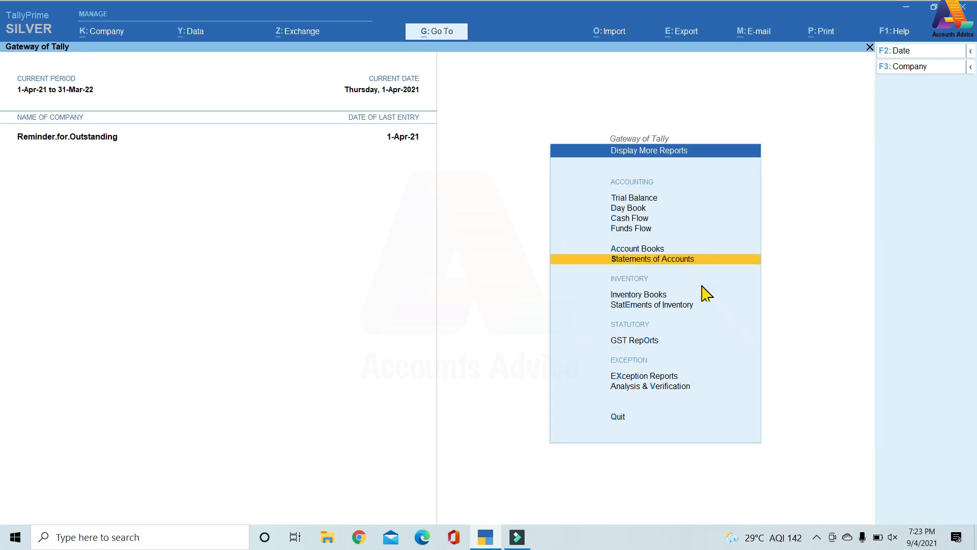
key("Escape")
key("Up")
key("Up")
key("Up")
key("Up")
key("Up")
key("Up")
key("Up")
key("Up")
key("Up")
key("Up")
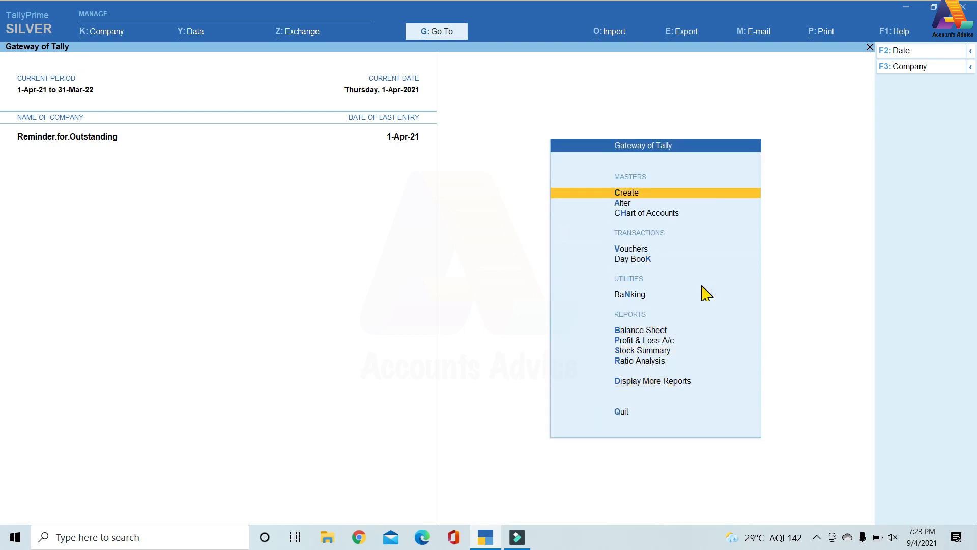
key("Return")
key("Down")
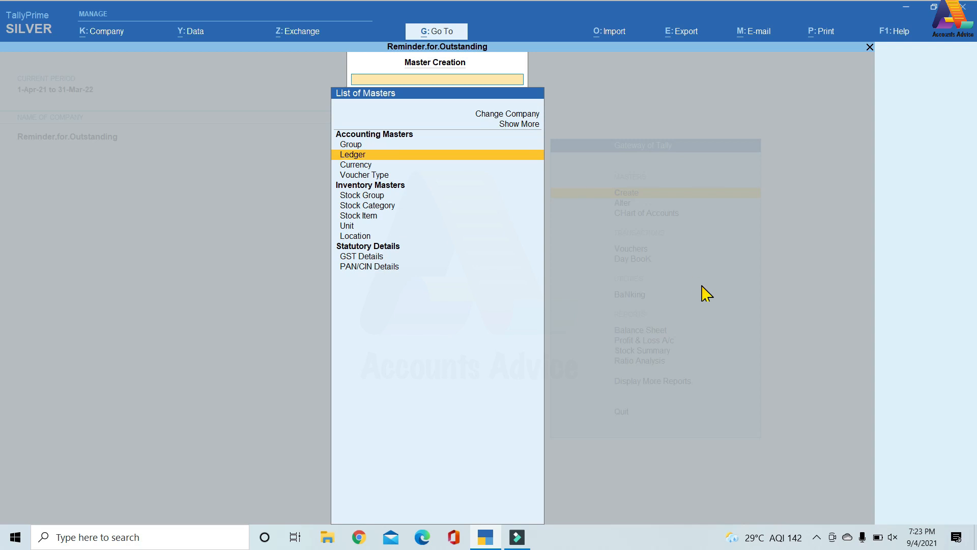
key("Return")
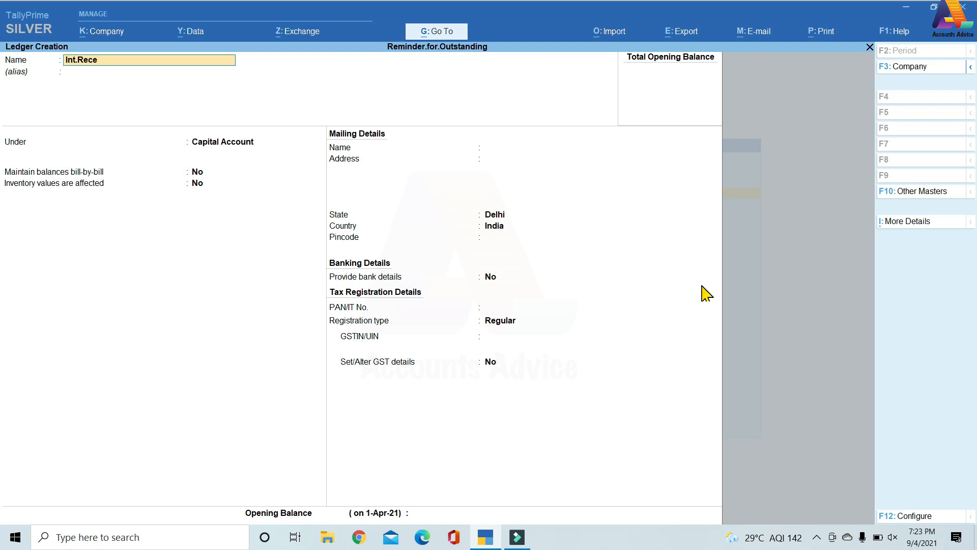
key("Return")
key("Return")
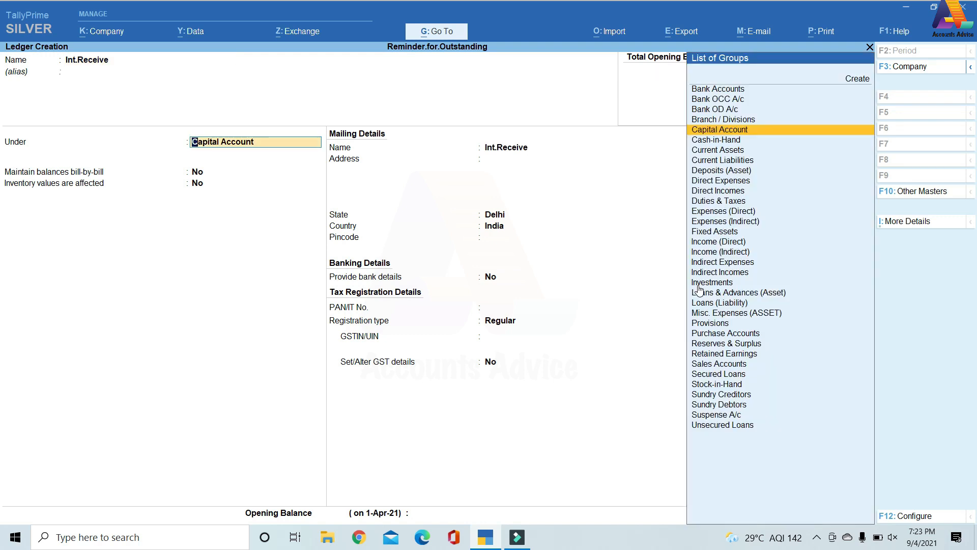
Place the Int.Receive ledger under Indirect Incomes and save it with the other settings at their defaults.
type("In")
key("Down")
key("Down")
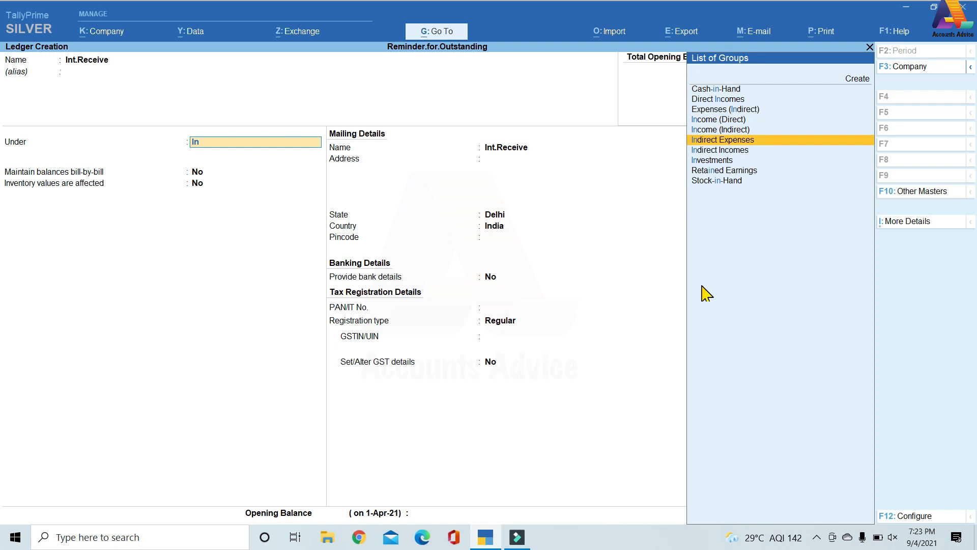
key("Up")
key("Down")
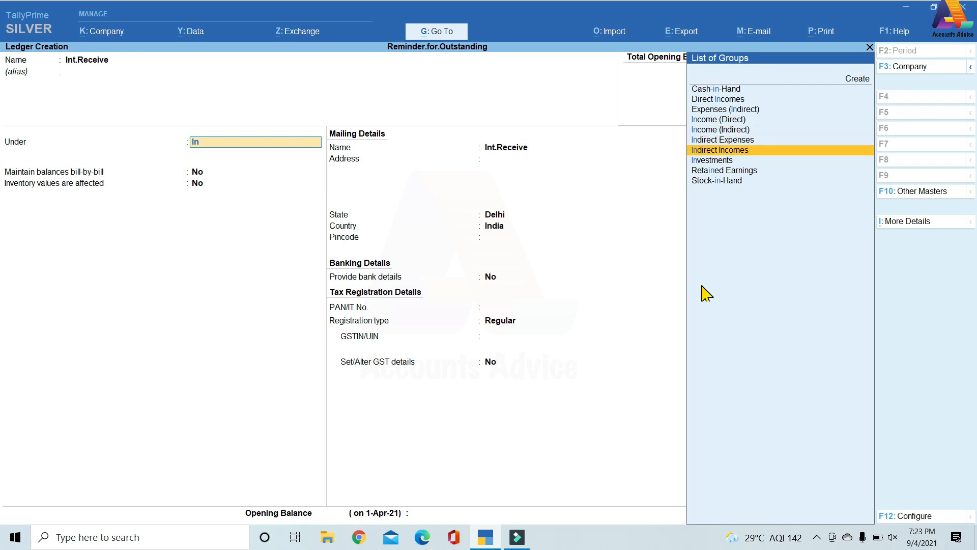
key("Return")
key("Return")
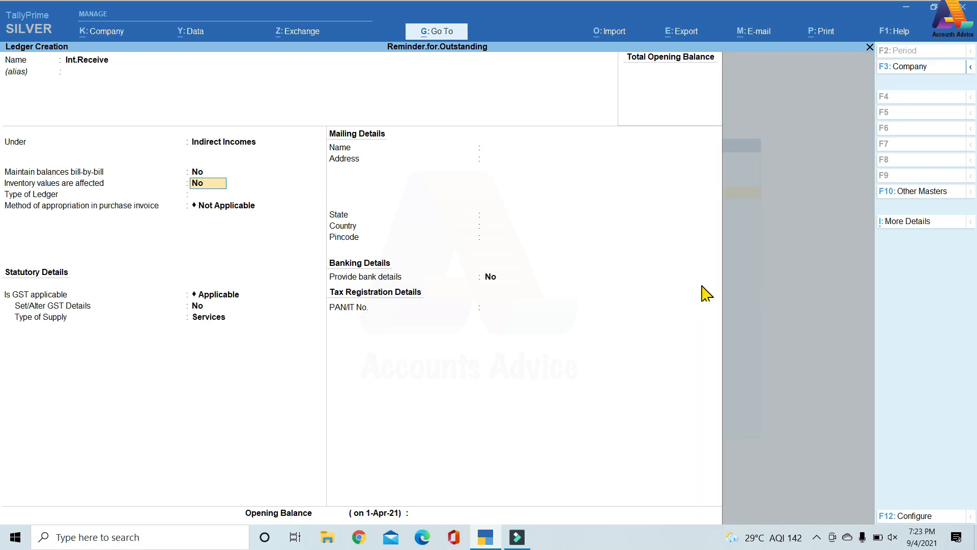
key("ctrl+a")
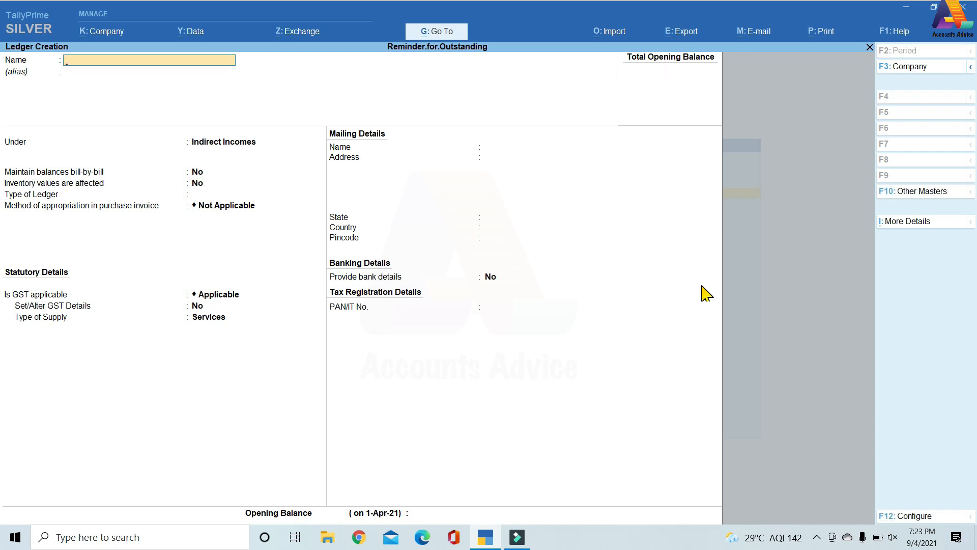
Leave ledger creation and start a new voucher type named Int.Receive.
key("Escape")
key("Return")
key("Down")
key("Down")
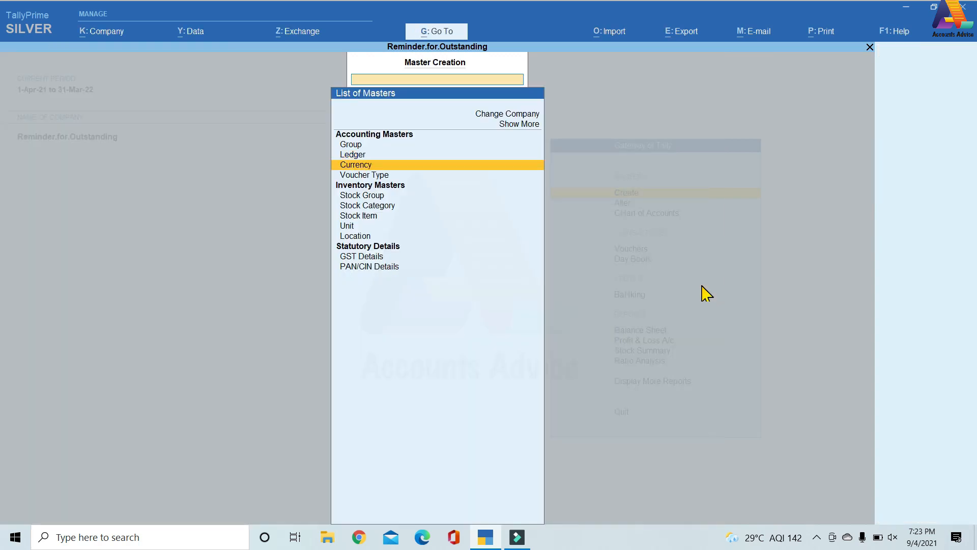
key("Return")
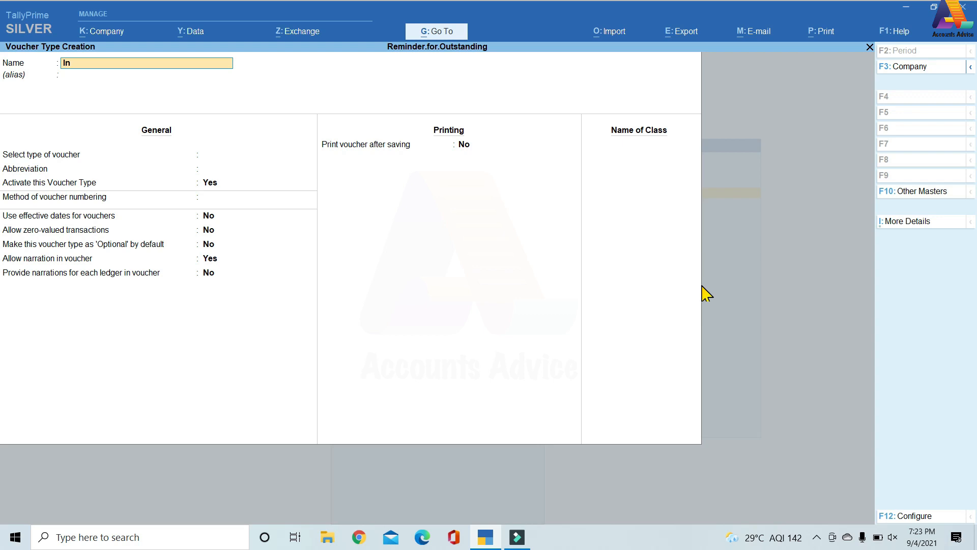
type("Int.Receuve")
key("BackSpace")
key("BackSpace")
key("BackSpace")
key("BackSpace")
key("BackSpace")
key("BackSpace")
key("BackSpace")
key("BackSpace")
key("BackSpace")
type("t.Receive")
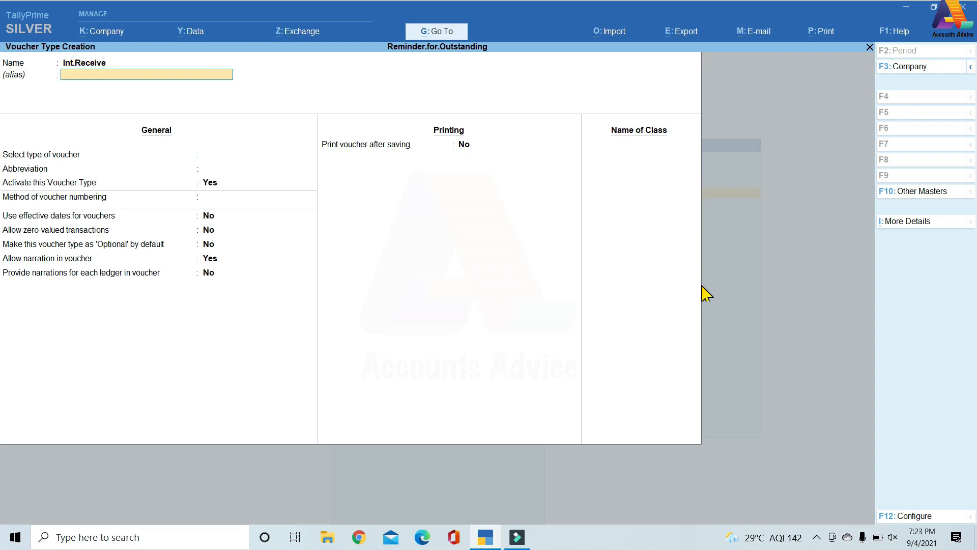
Base the voucher type on Debit Note with abbreviation D/Note and automatic numbering, keeping the remaining general options at their defaults.
key("Return")
type("D")
key("Return")
key("Return")
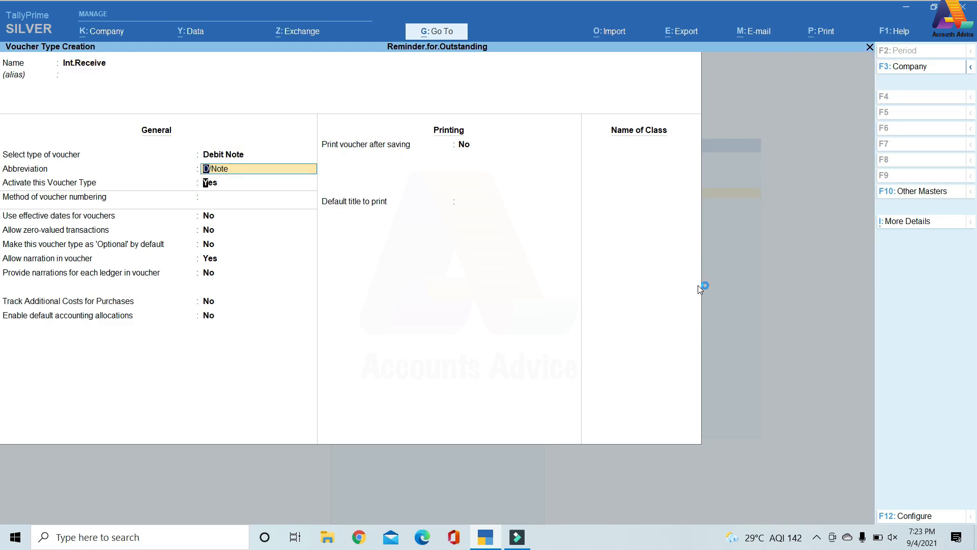
key("Return")
key("Return")
key("Return")
Keep printing after saving off, leave the default print title blank, and add a voucher class named Int.Recieve.
key("Return")
key("Return")
key("Return")
key("Return")
key("Return")
key("Return")
key("Return")
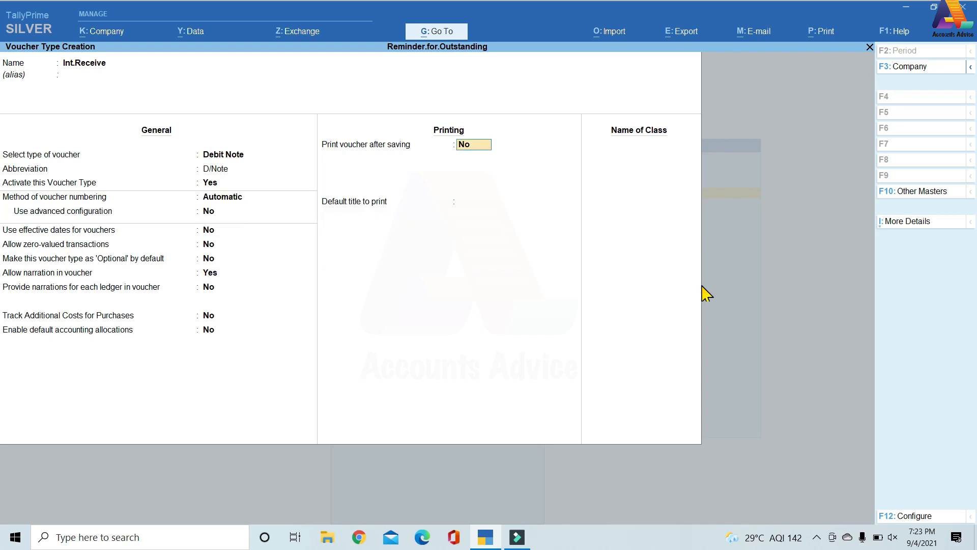
key("Return")
key("Return")
type("Int.Reciev")
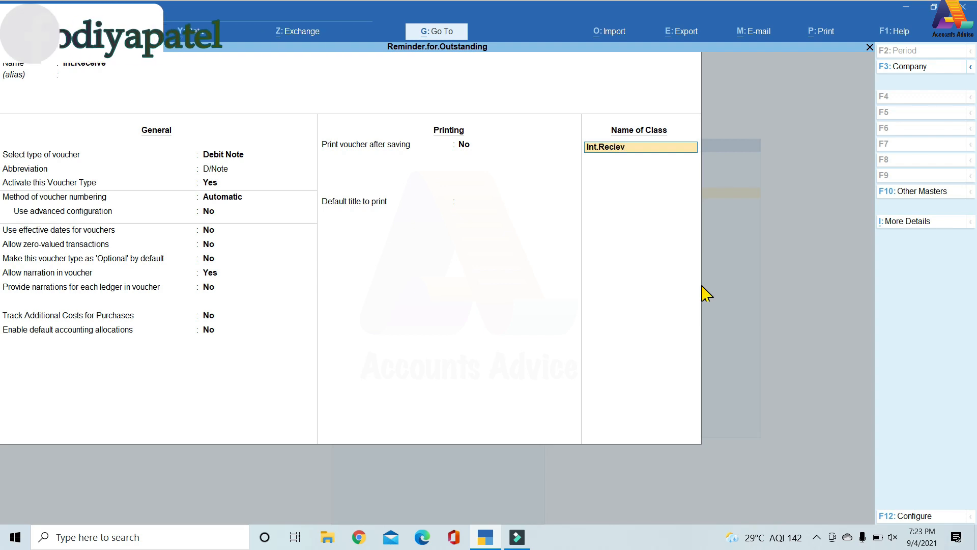
type("e")
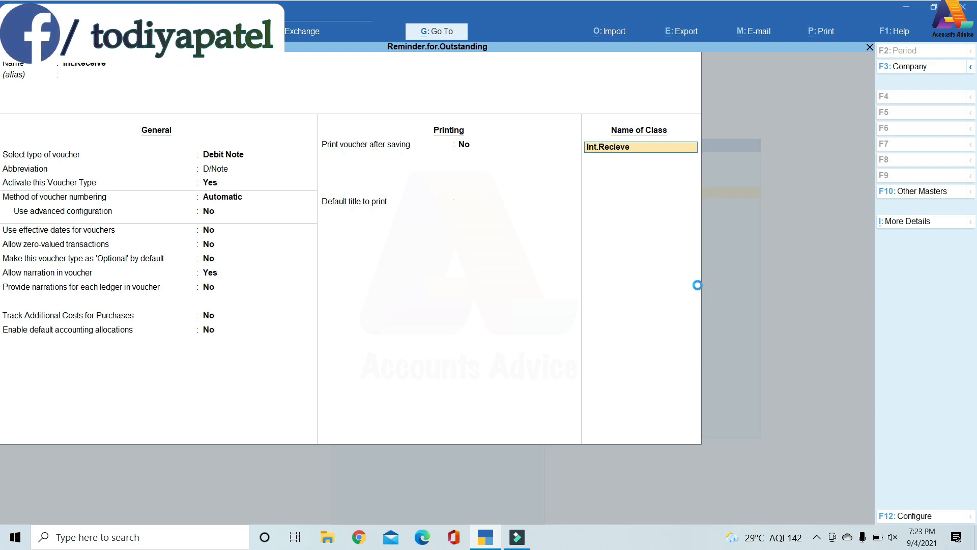
key("Return")
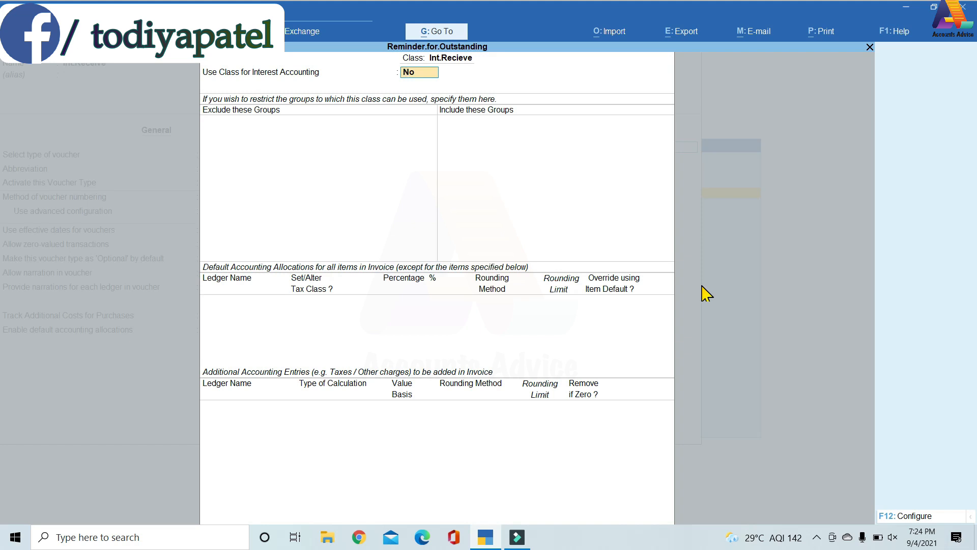
Use the Int.Recieve class for interest accounting without compound interest and save the voucher type.
key("y")
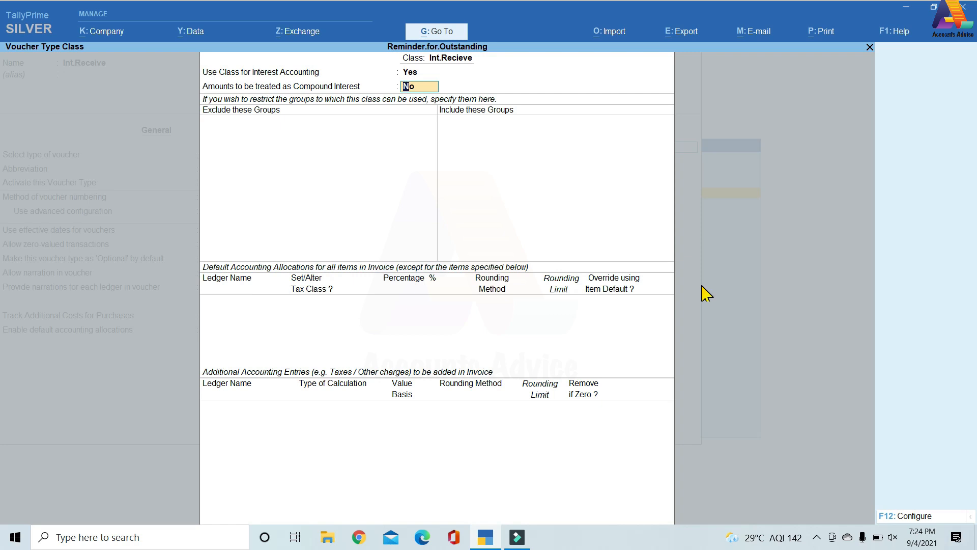
key("ctrl+a")
key("Return")
key("Return")
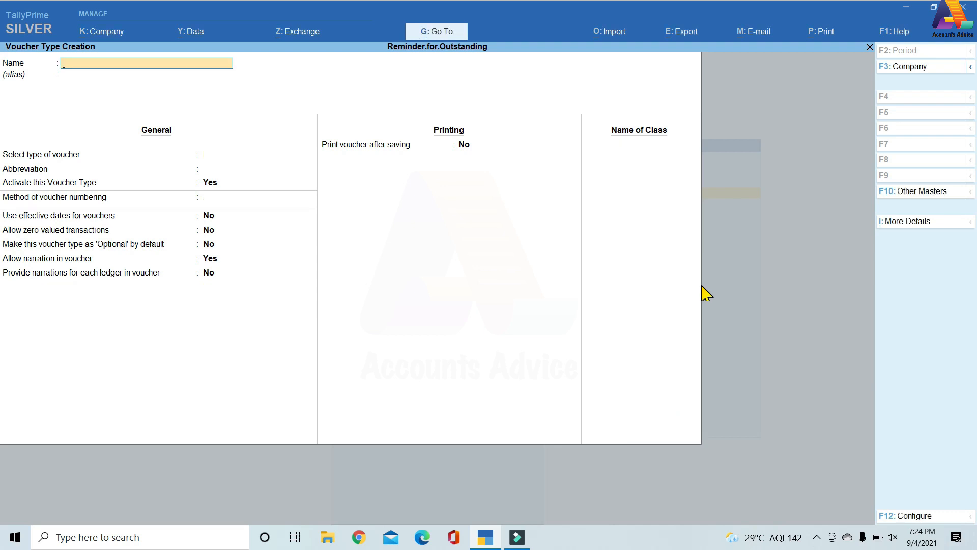
Leave voucher type creation and open the customer's Sundry Debtors ledger for alteration.
key("Escape")
key("Escape")
key("Down")
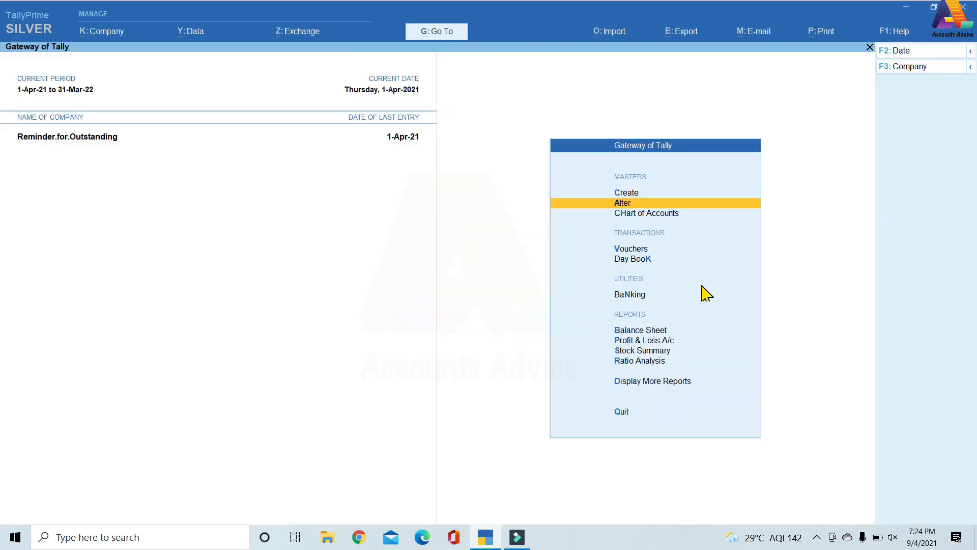
key("Return")
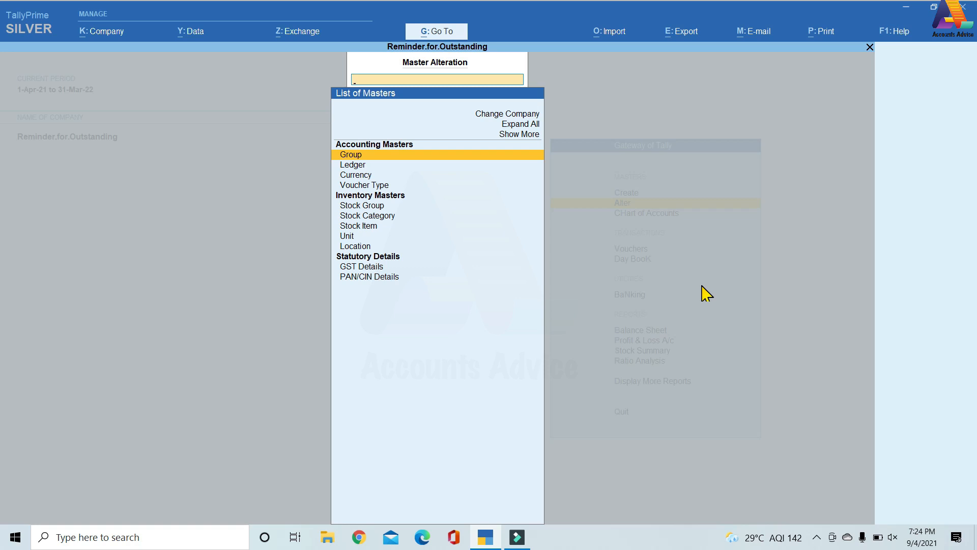
key("Down")
key("Return")
key("Down")
key("Down")
key("Down")
key("Down")
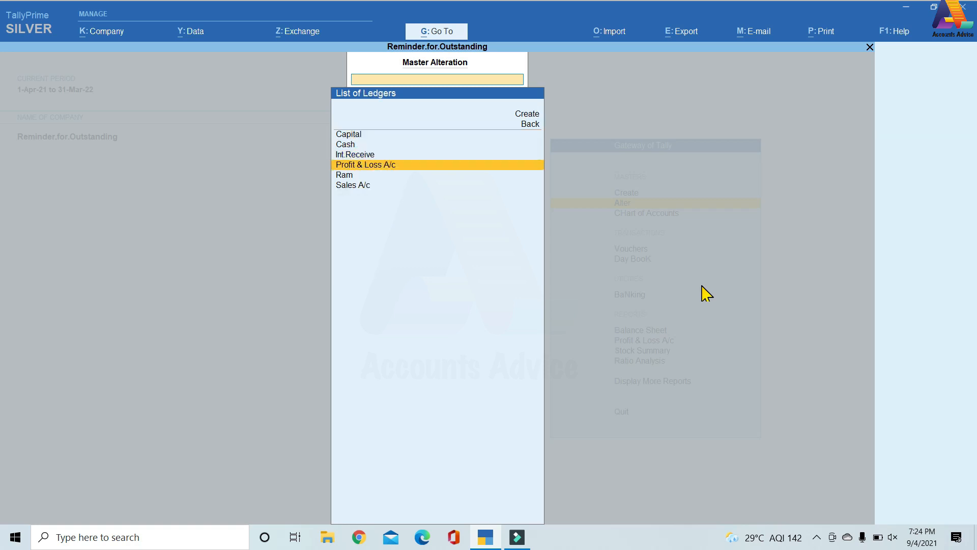
key("Return")
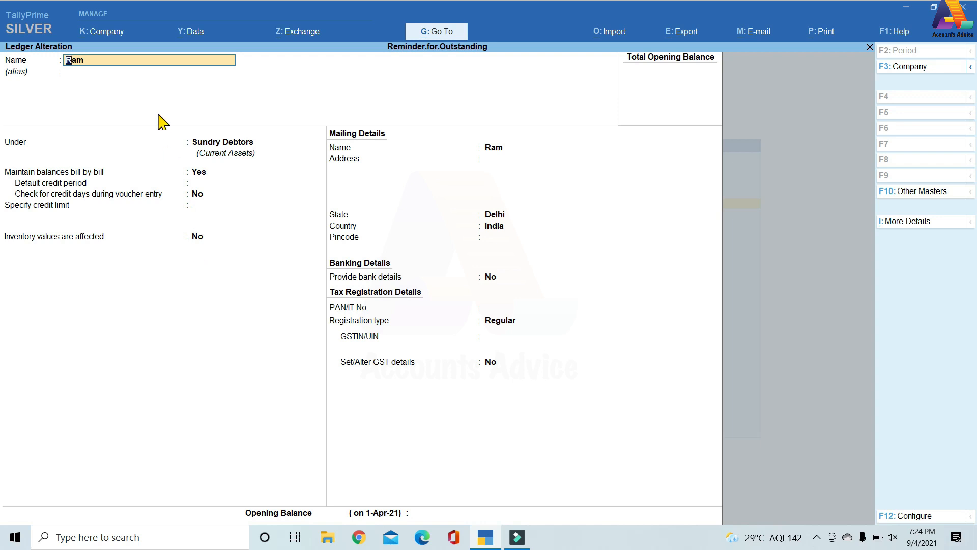
Enable Interest Calculation in the company features and save the change.
left_click(109, 33)
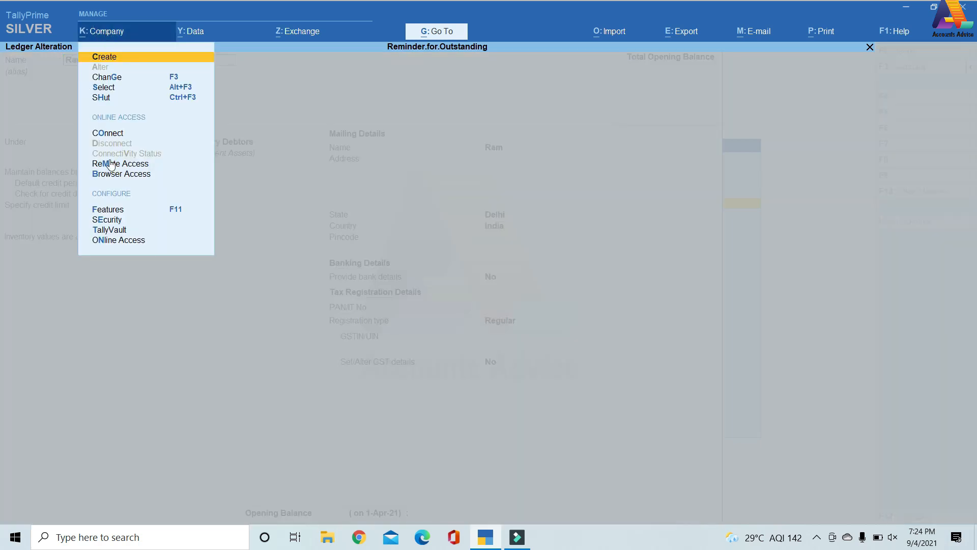
key("F11")
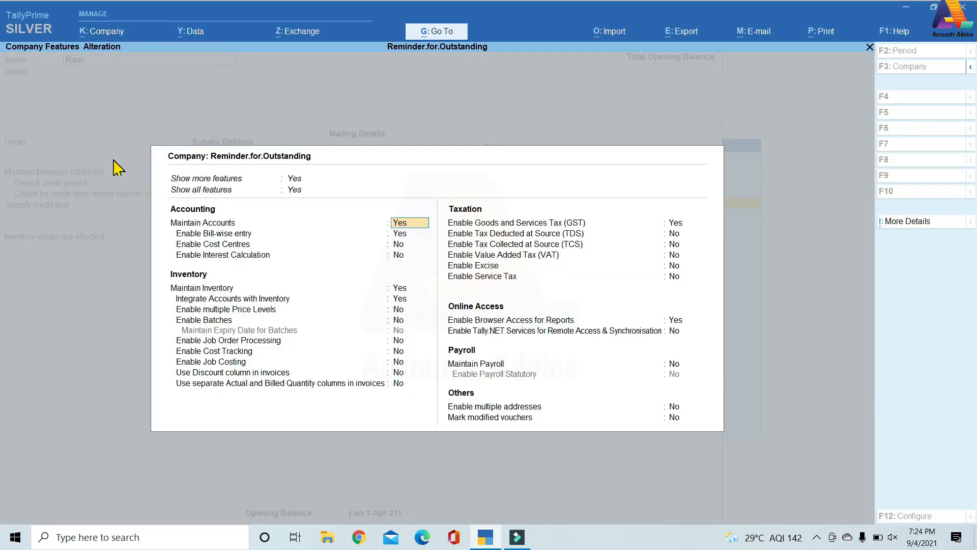
left_click(402, 255)
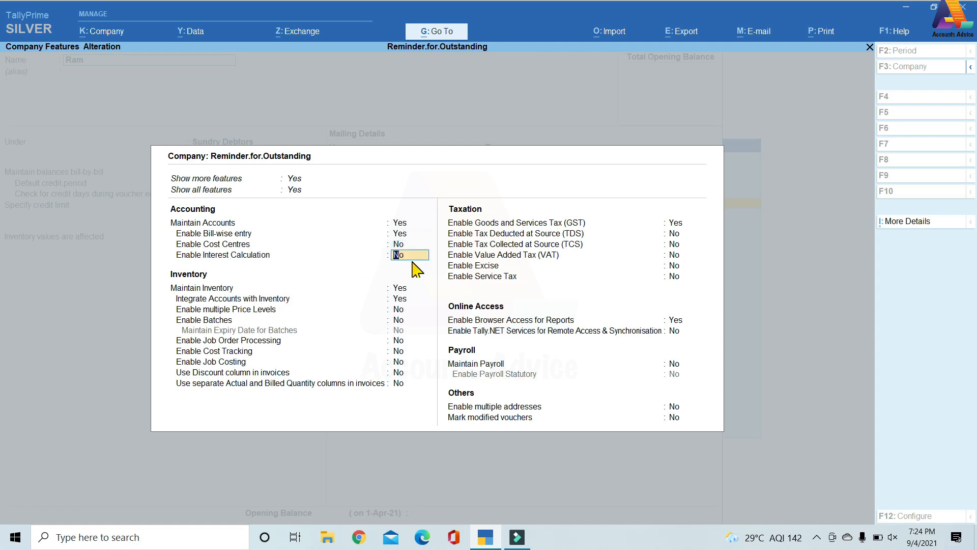
key("y")
key("ctrl")
left_click(250, 224)
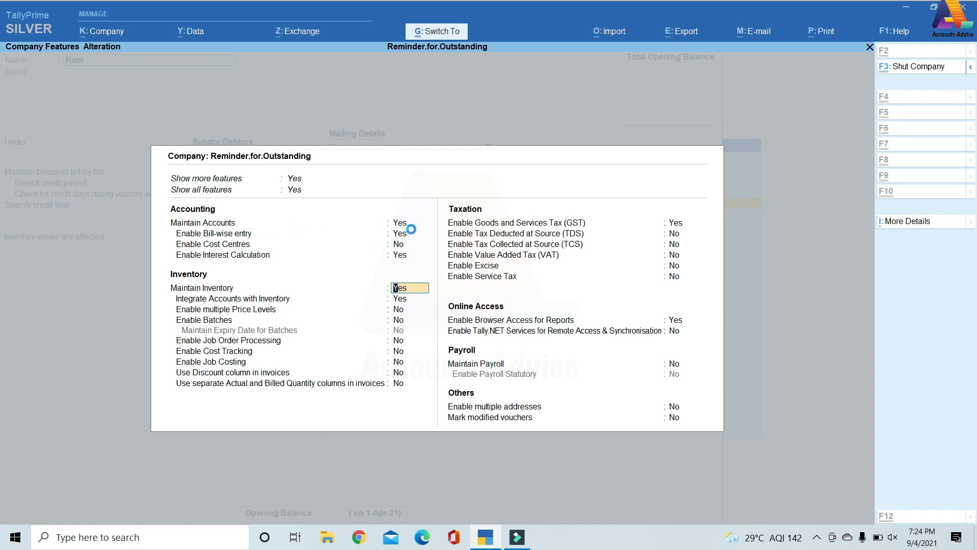
key("ctrl+a")
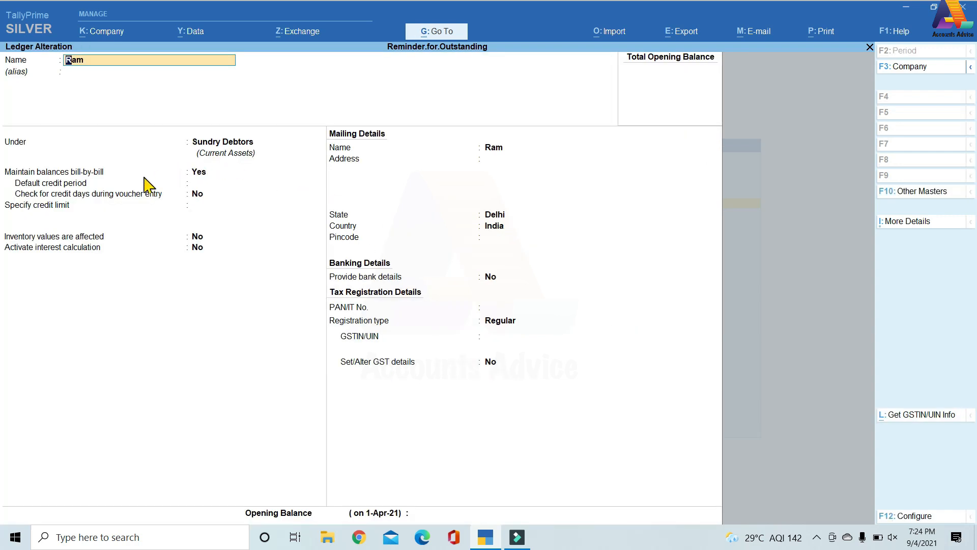
Activate interest calculation on the customer's ledger, calculating transaction-by-transaction and allowing parameters to be overridden for each transaction.
left_click(196, 249)
key("y")
key("Return")
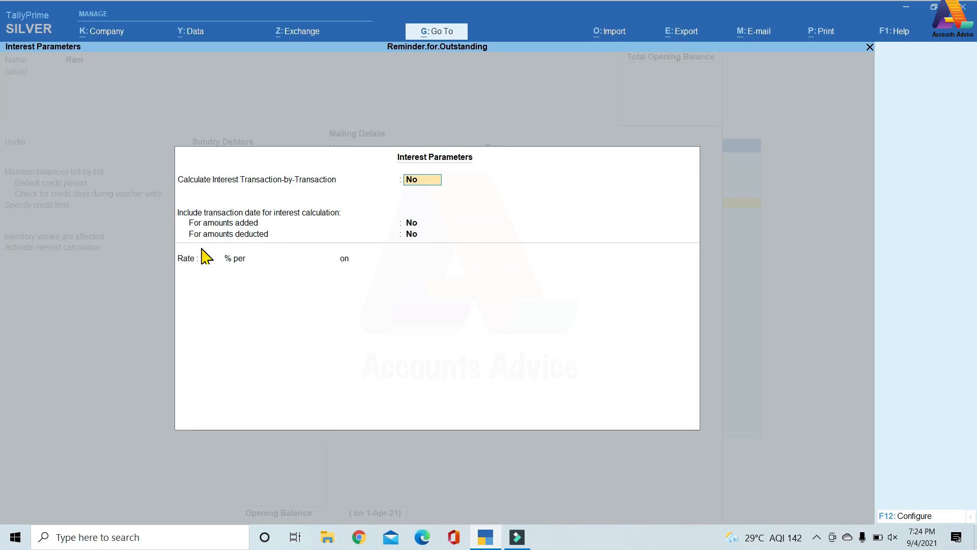
key("y")
key("Return")
key("y")
key("Return")
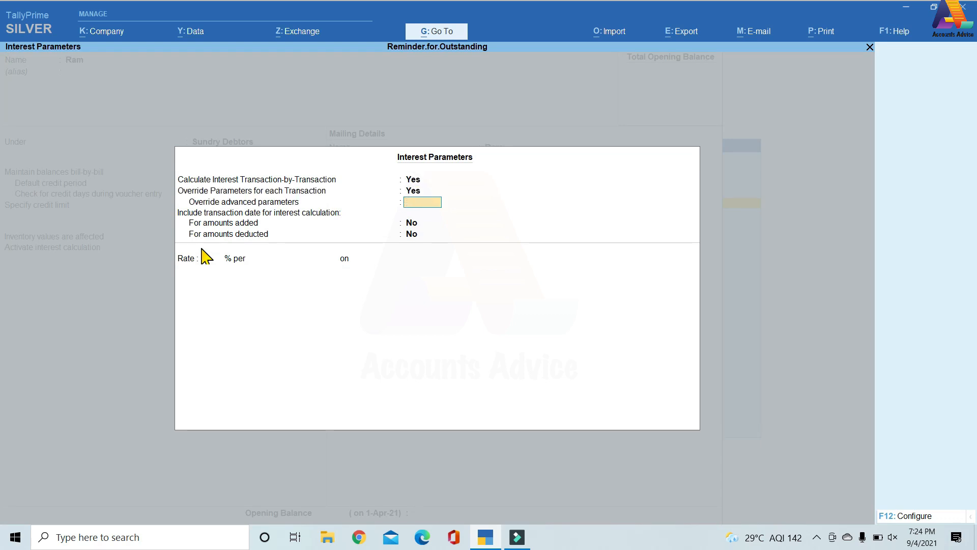
key("Return")
key("Return")
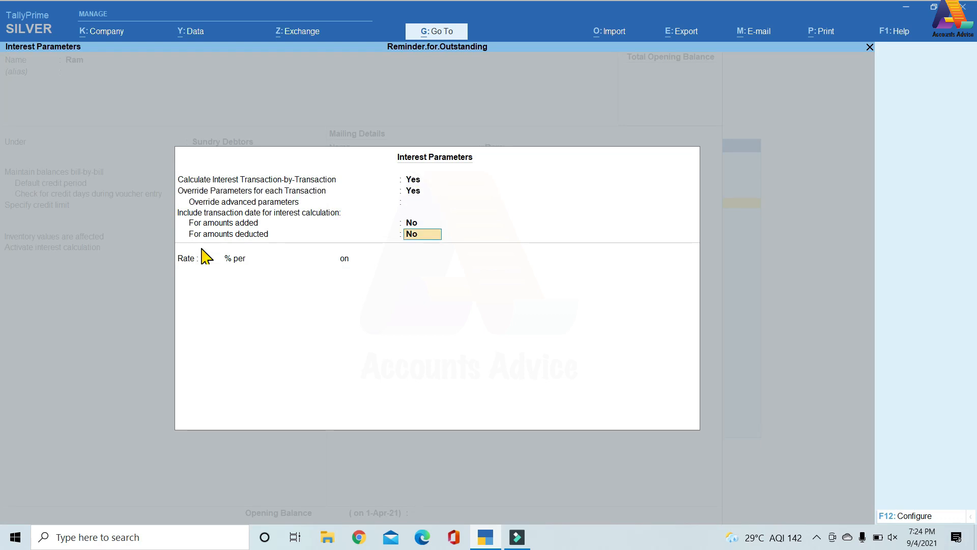
key("Return")
Reopen the ledger's interest parameters, keep advanced override off, and set the rate to 5% per Calendar Month.
key("Return")
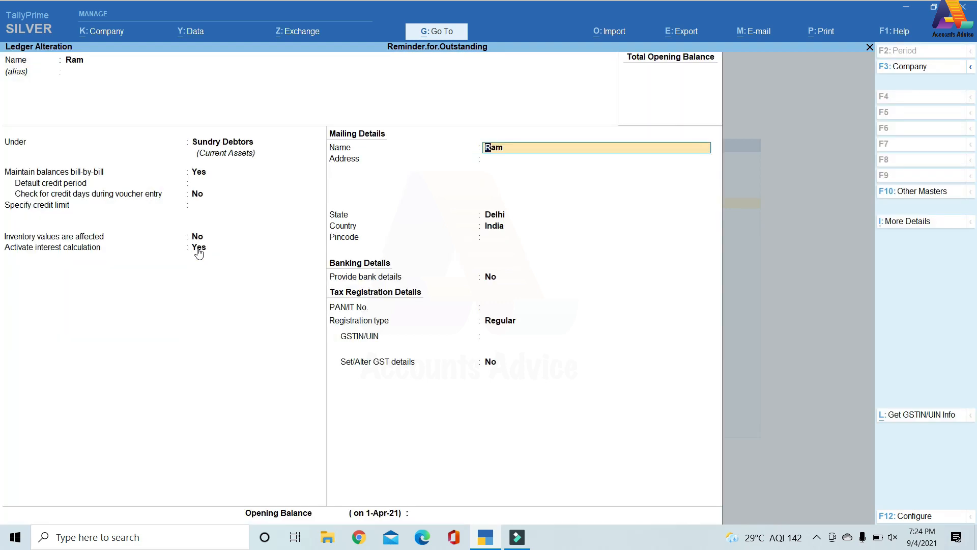
key("BackSpace")
key("Return")
key("Return")
key("Return")
key("Return")
key("Return")
key("Return")
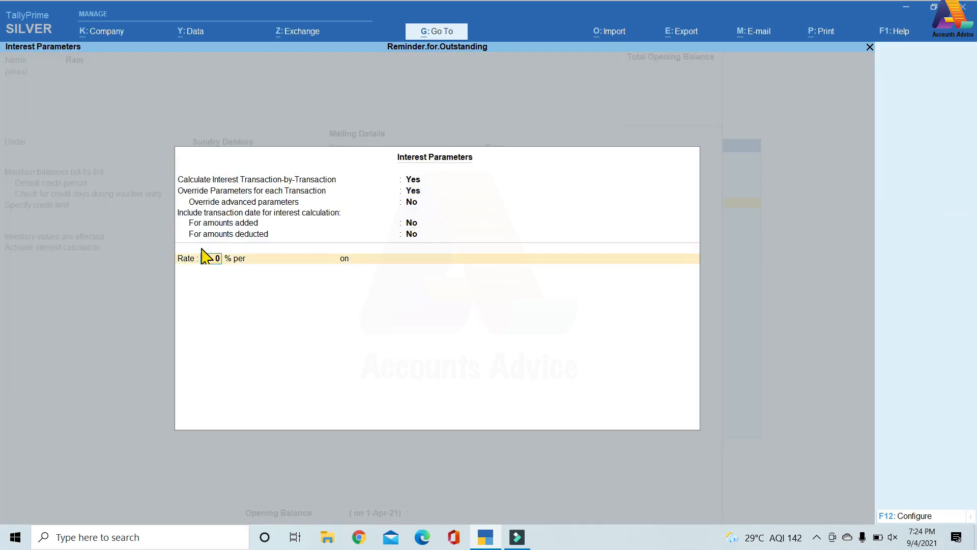
type("5")
key("Return")
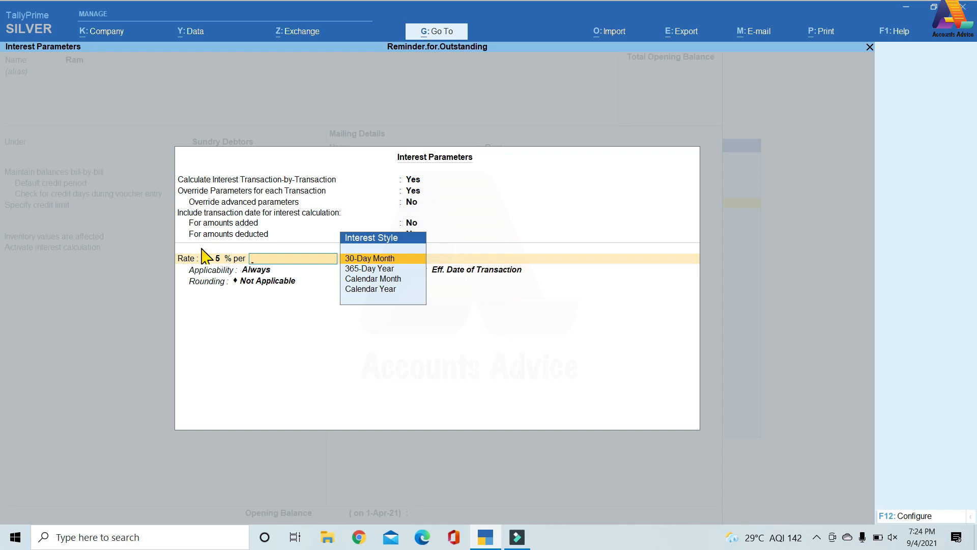
key("Down")
key("Down")
Apply the interest always on All Balances from the effective transaction date without rounding, and save the customer's ledger.
key("Return")
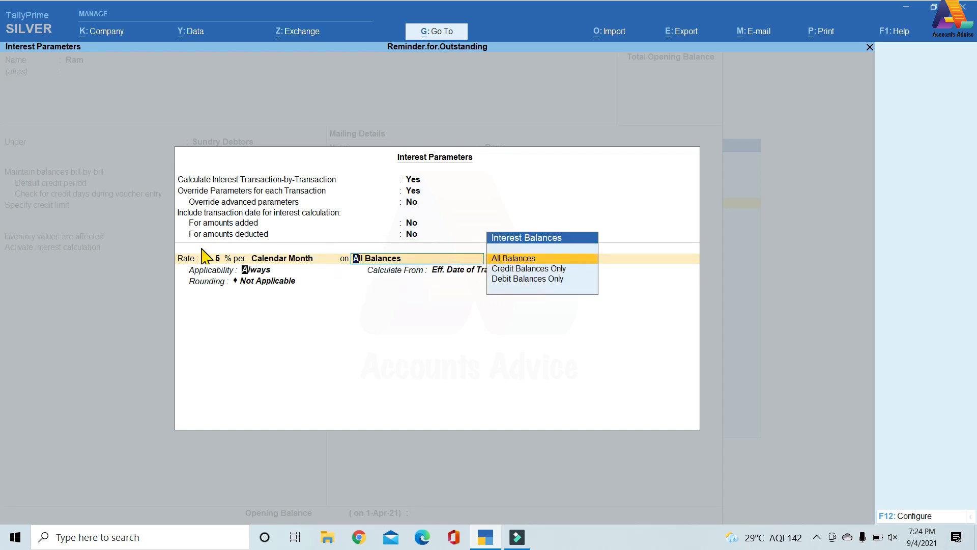
key("Return")
key("Return")
key("Return")
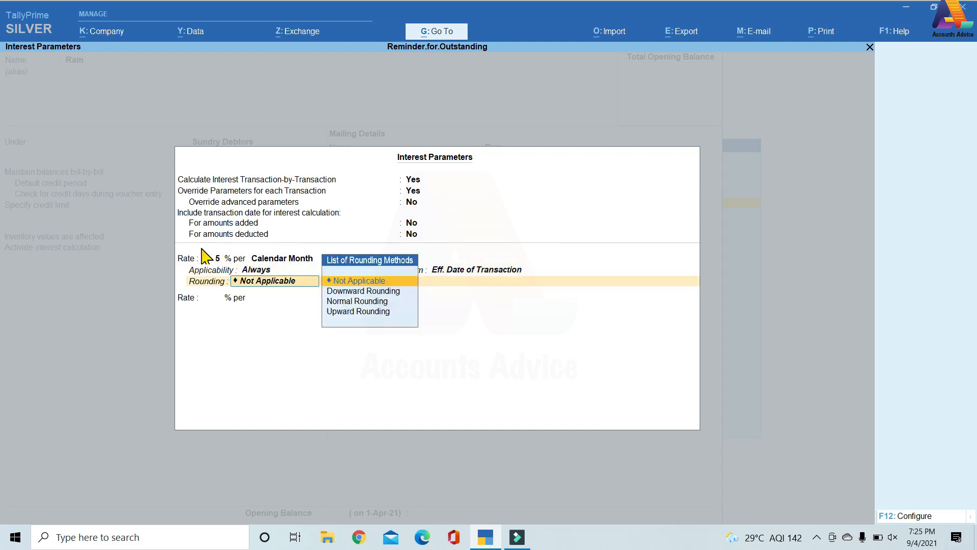
key("Return")
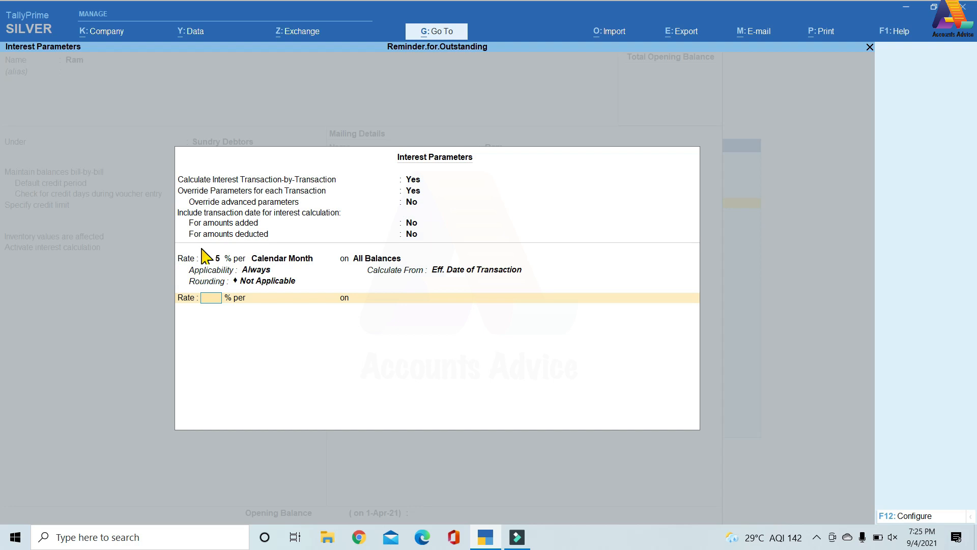
key("Return")
key("ctrl+a")
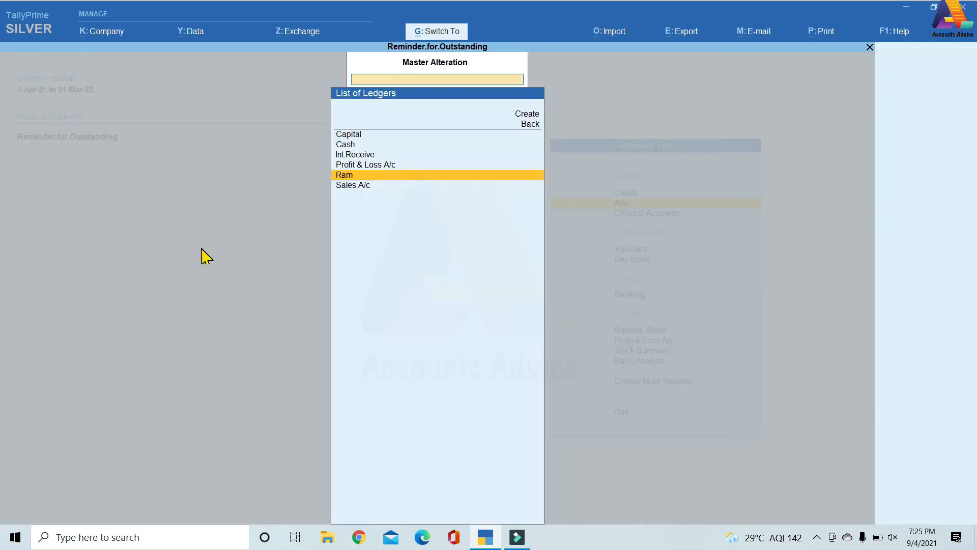
Leave ledger alteration and start an accounting voucher of type Int.Receive with the class Int.Recieve.
key("Escape")
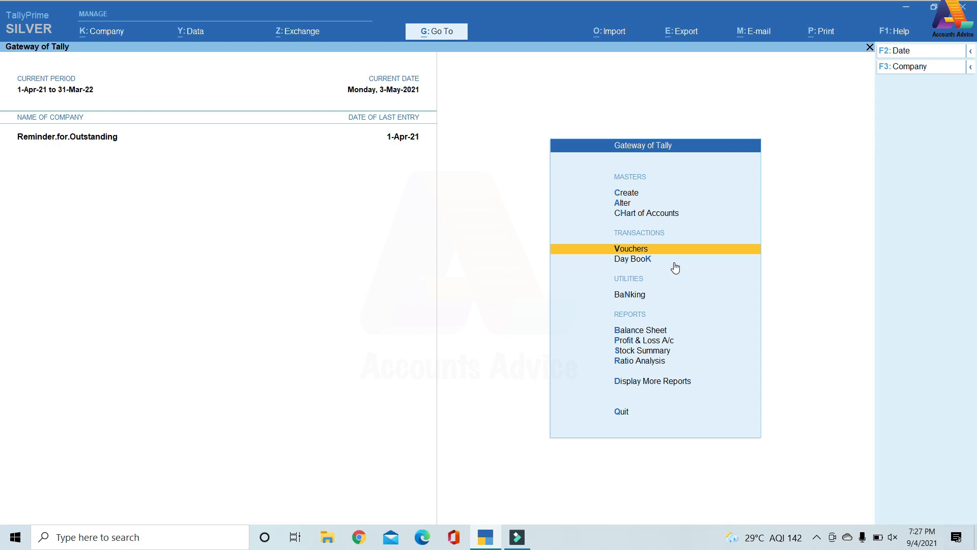
key("Return")
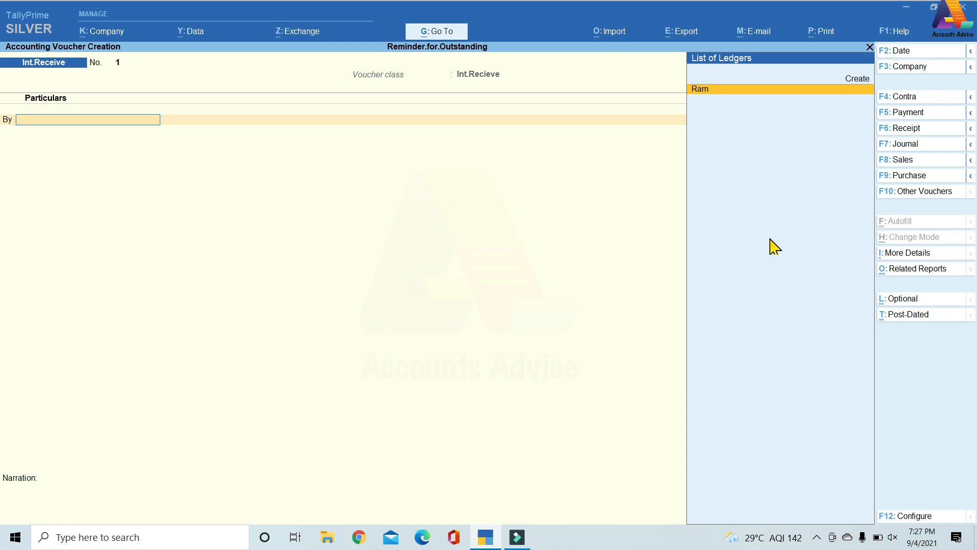
left_click(914, 192)
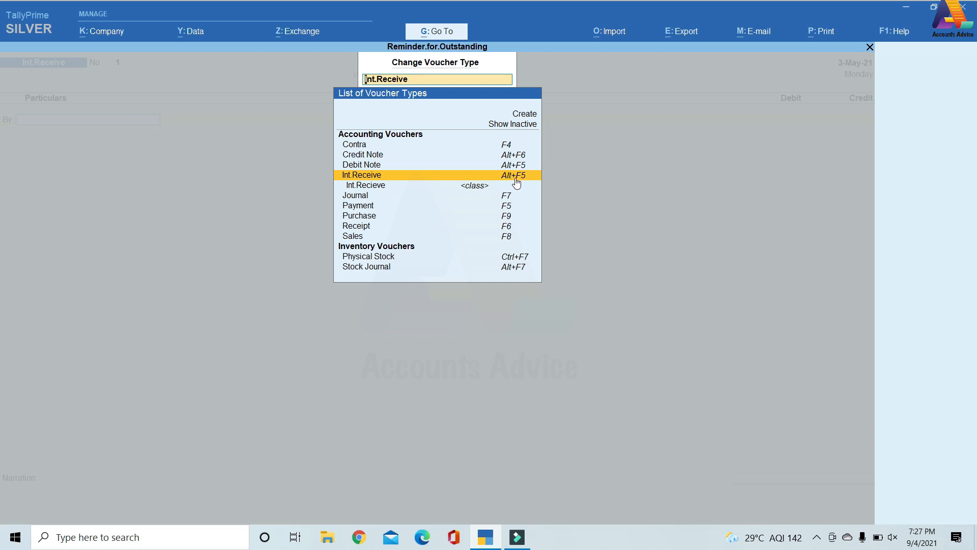
left_click(384, 178)
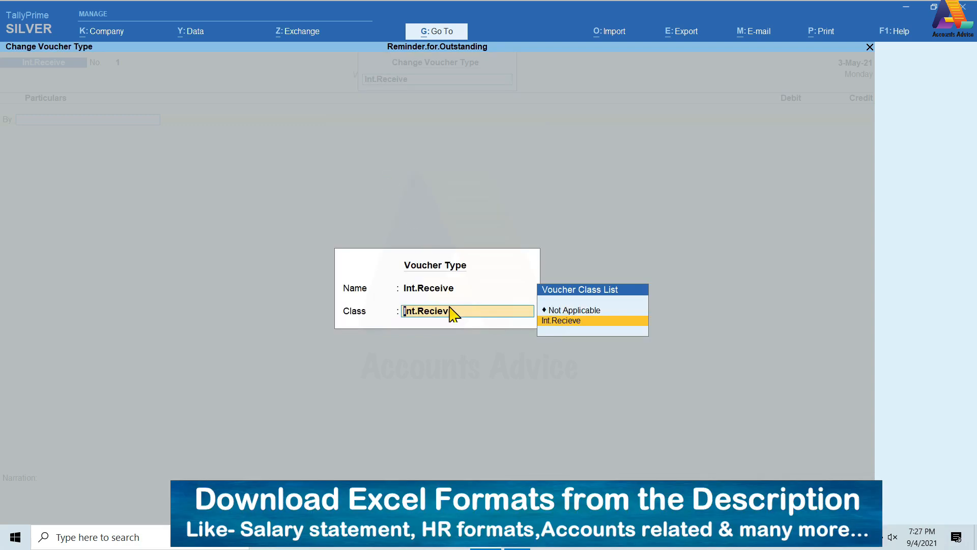
left_click(574, 322)
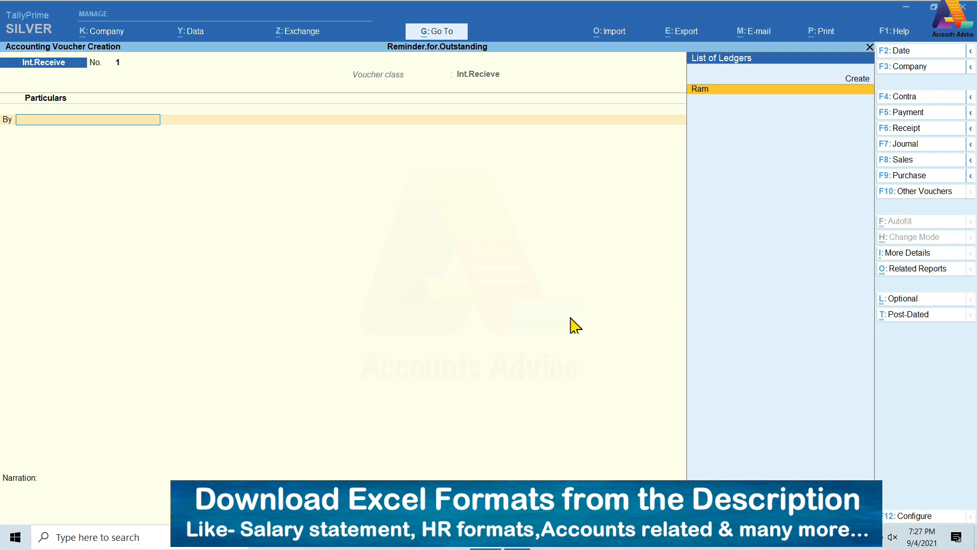
Debit the customer's ledger with the interest on bill 1, accepting the default dispatch and party details.
key("Return")
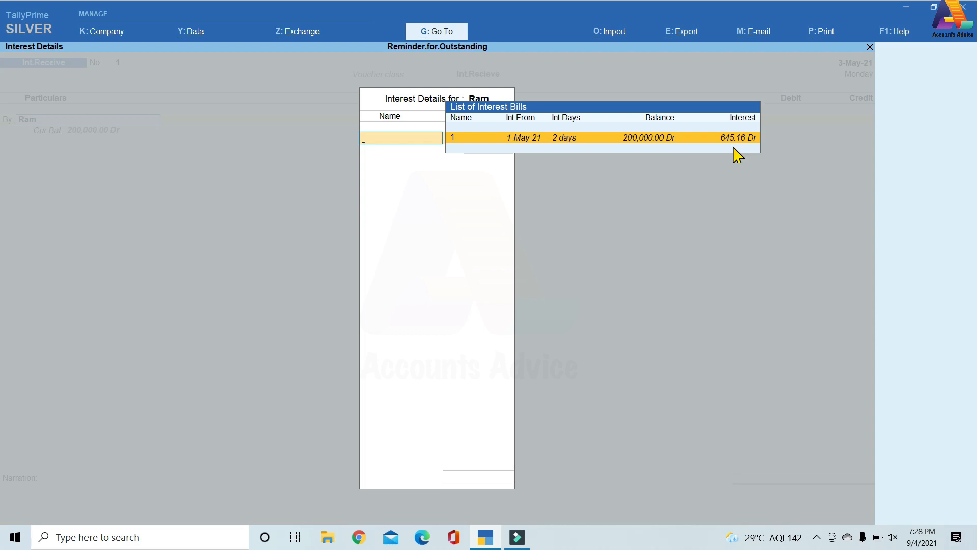
key("Return")
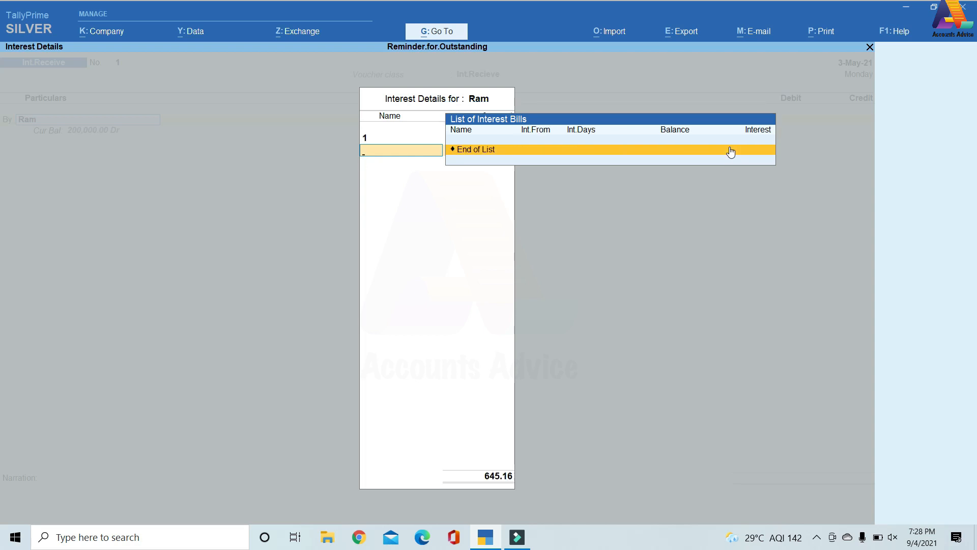
left_click(732, 152)
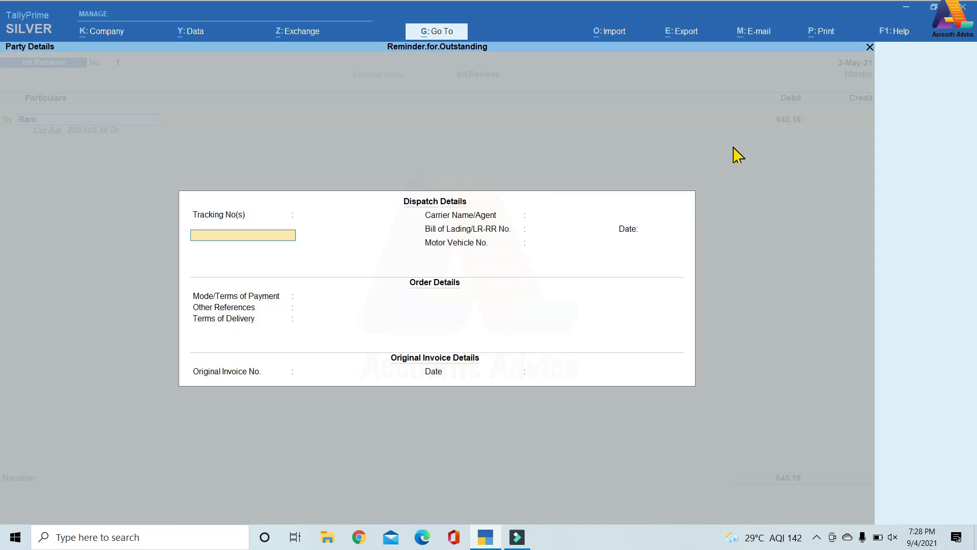
key("ctrl+a")
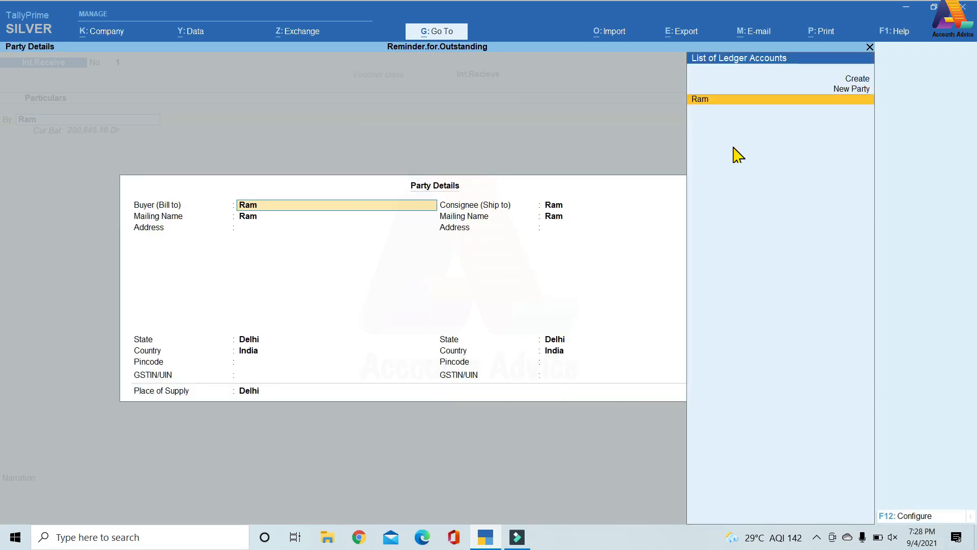
key("Return")
key("ctrl+a")
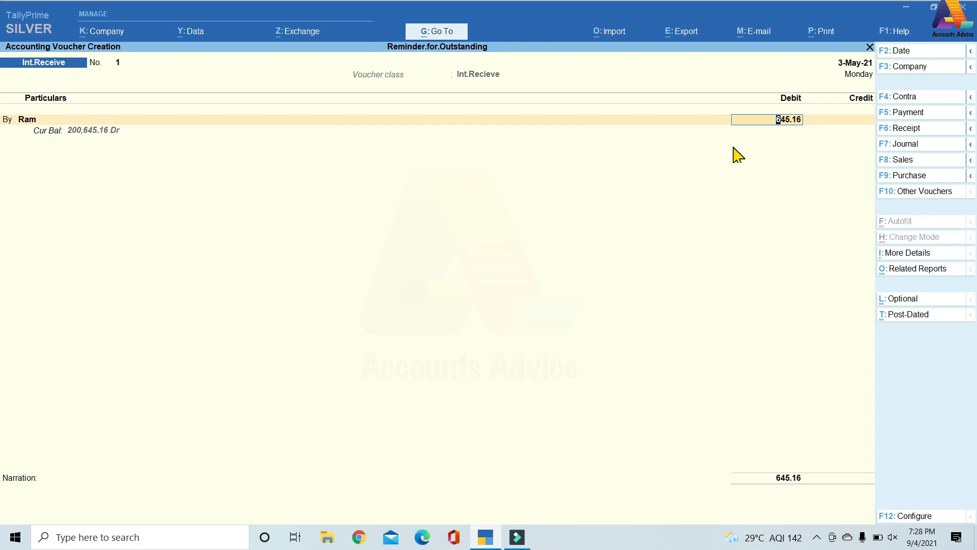
Accept the calculated interest amount on the debit line and allocate it bill-wise as New Ref 1.
key("Return")
key("Return")
key("Return")
key("Return")
key("Return")
key("Return")
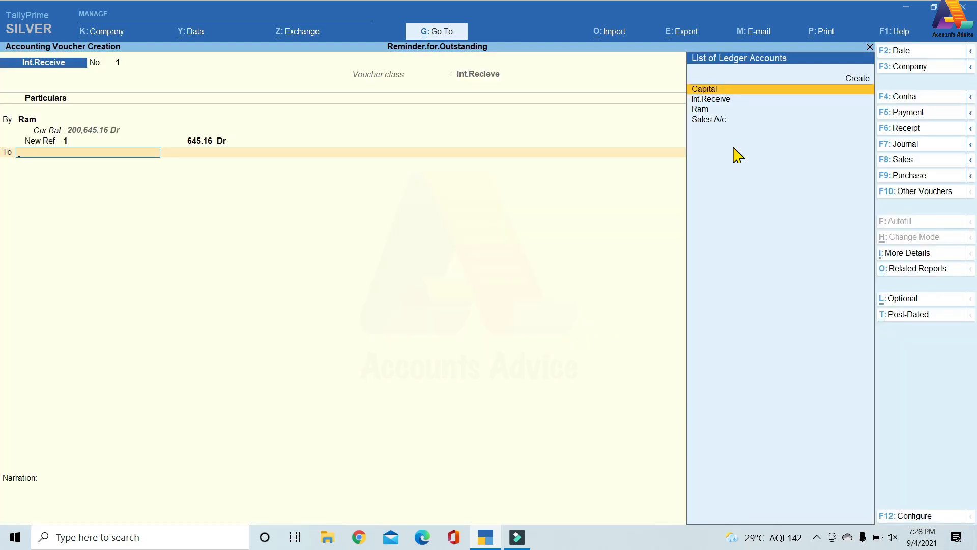
Credit the Int.Receive ledger with 645.16, without tax classification or narration, and save and leave the voucher.
key("Down")
key("Return")
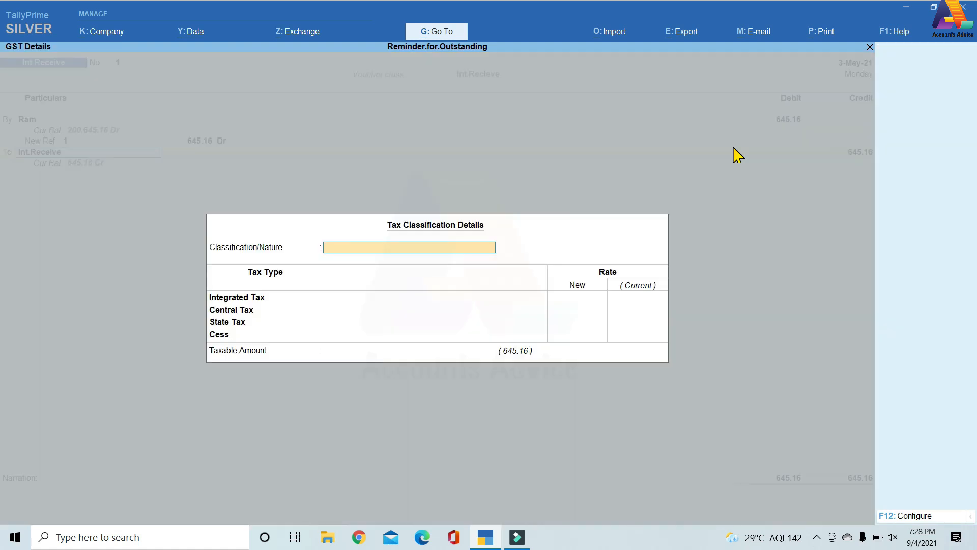
key("Return")
key("Return")
key("Return")
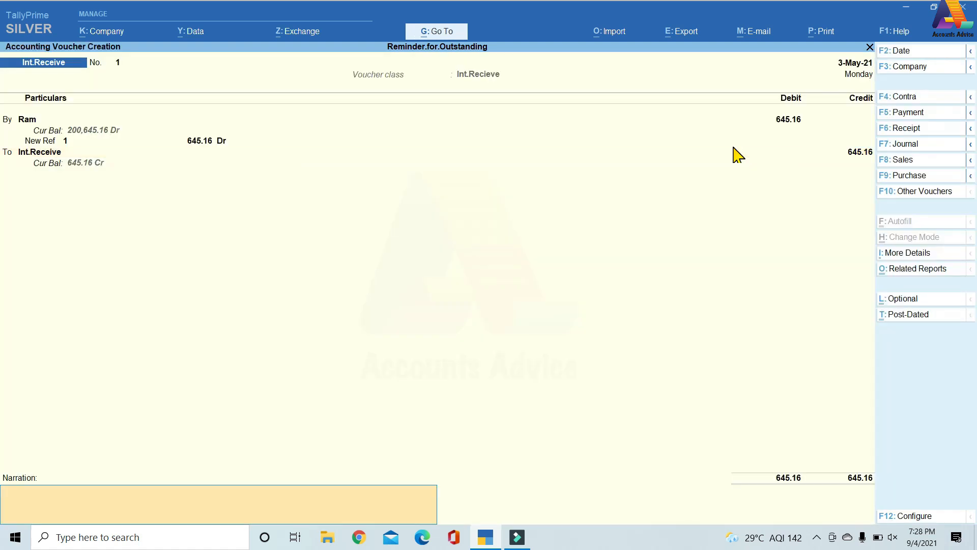
key("Return")
key("Return")
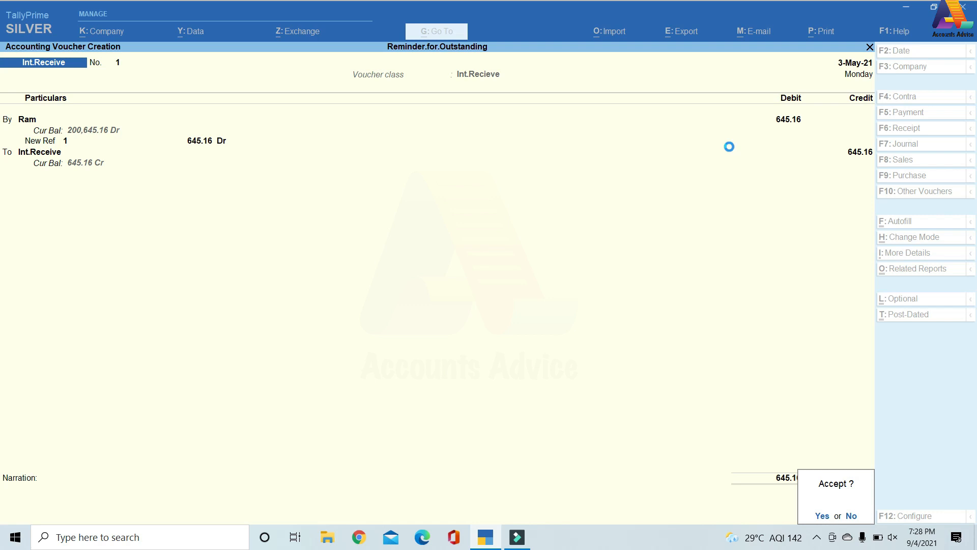
key("Escape")
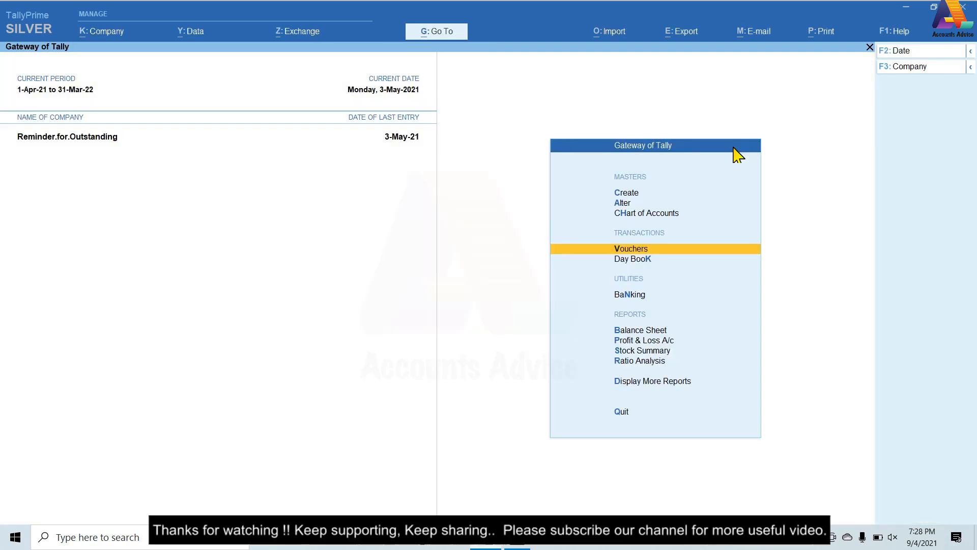
Display the receivables outstandings from the Statements of Accounts reports to examine the customer's pending bill.
key("Down")
key("Down")
key("Down")
key("Down")
key("Down")
key("Down")
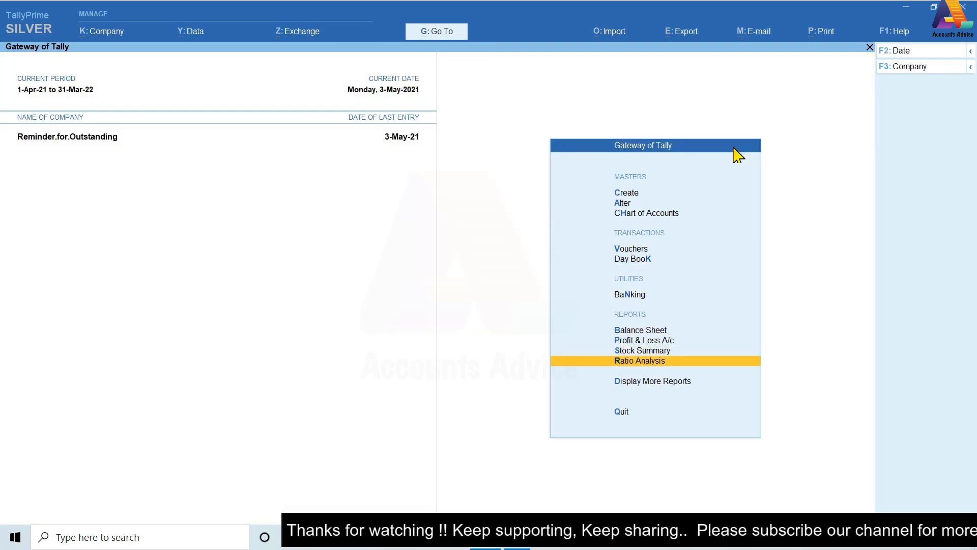
key("Down")
key("Return")
key("Down")
key("Down")
key("Down")
key("Down")
key("Down")
key("Return")
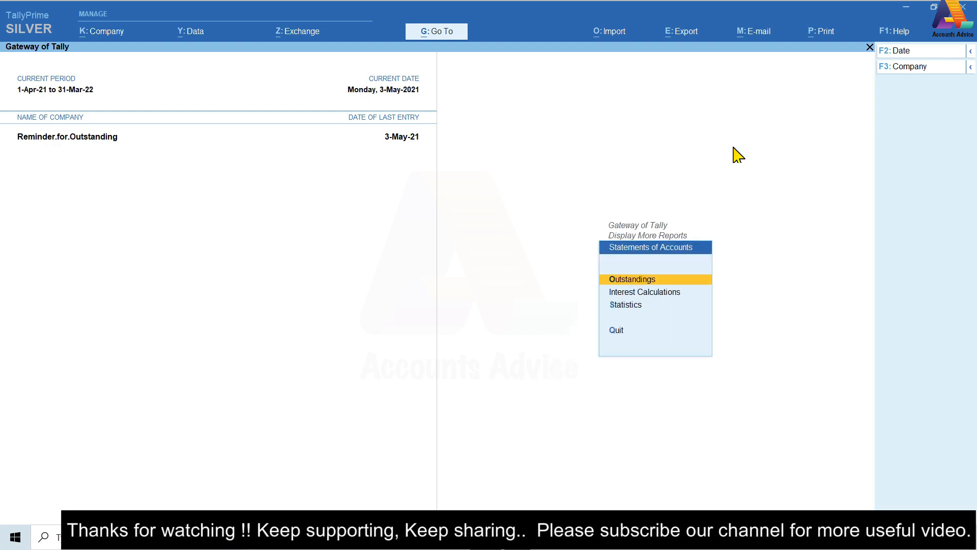
key("Return")
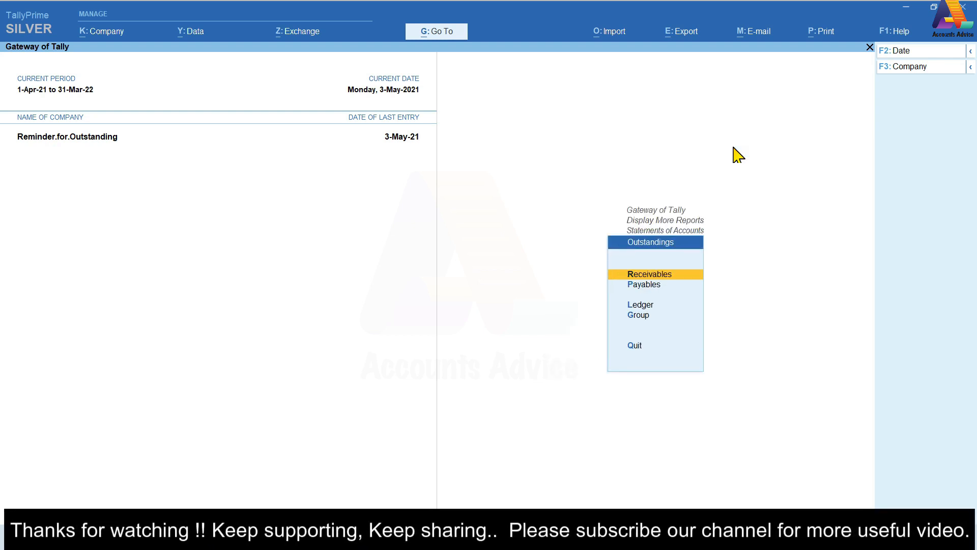
key("Return")
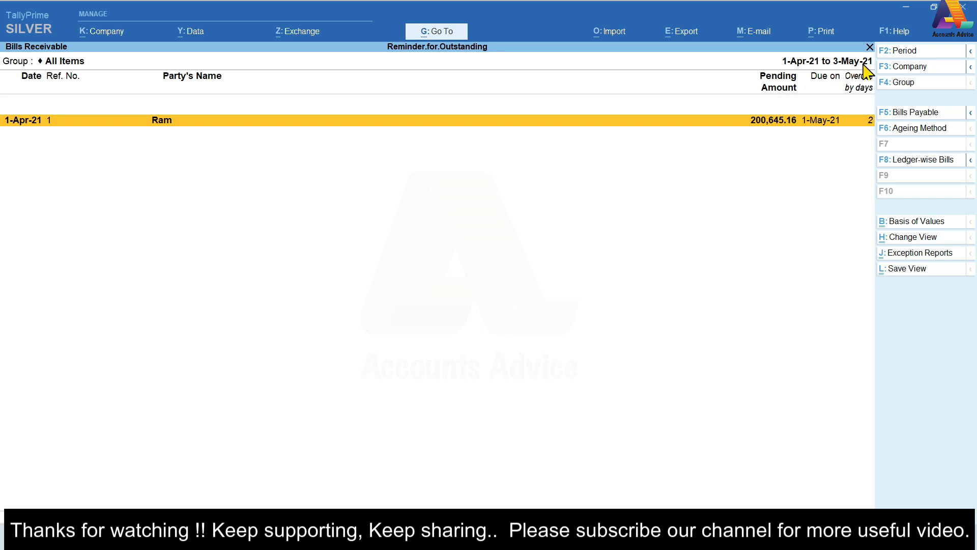
Close the Bills Receivable report and return to the Gateway of Tally.
key("Escape")
key("Escape")
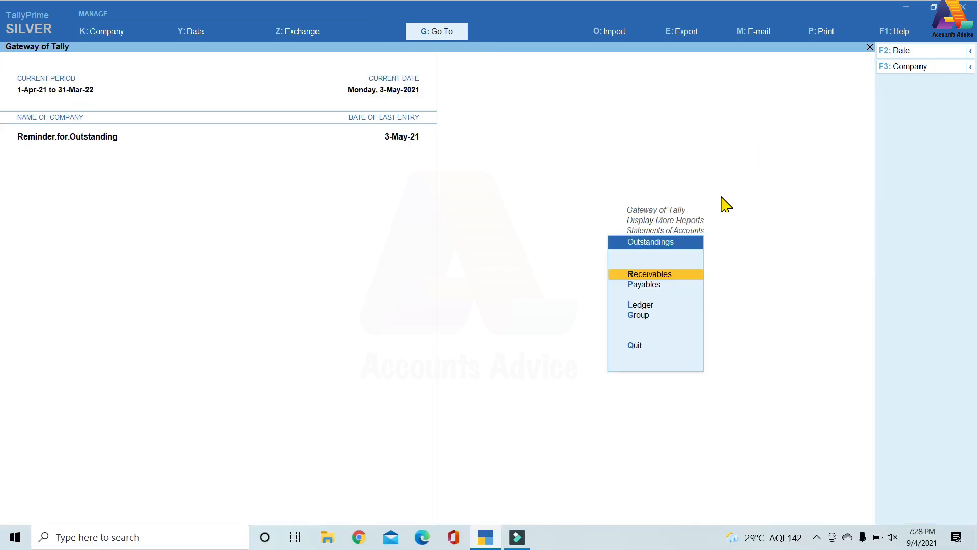
key("Escape")
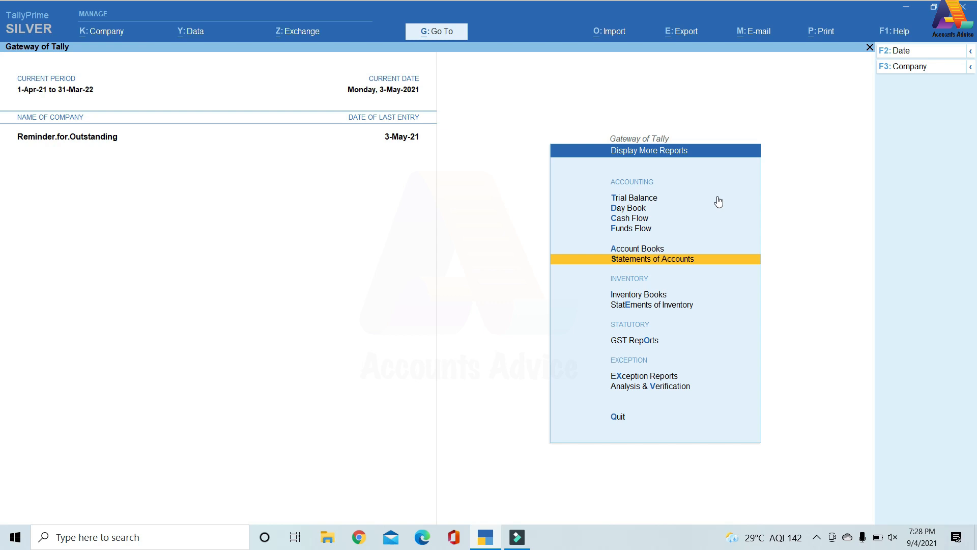
key("Escape")
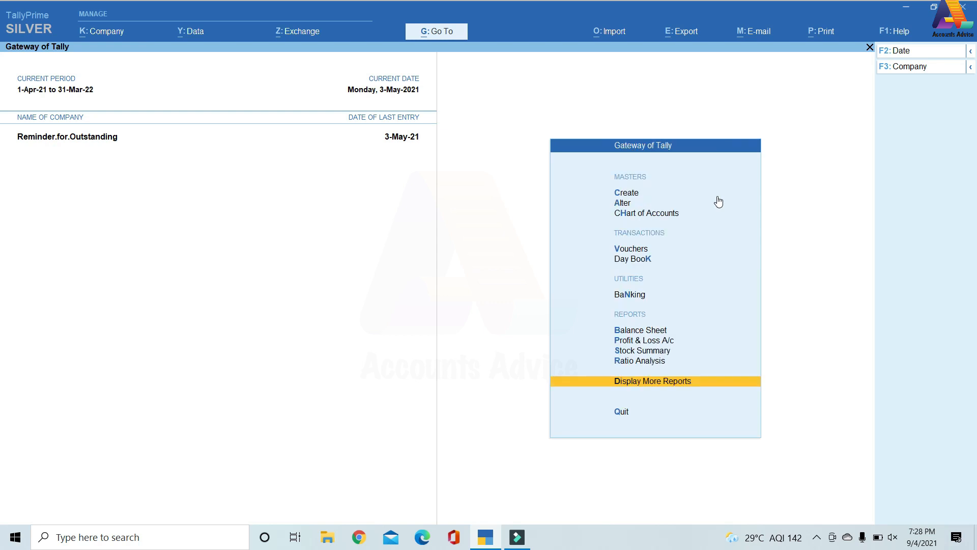